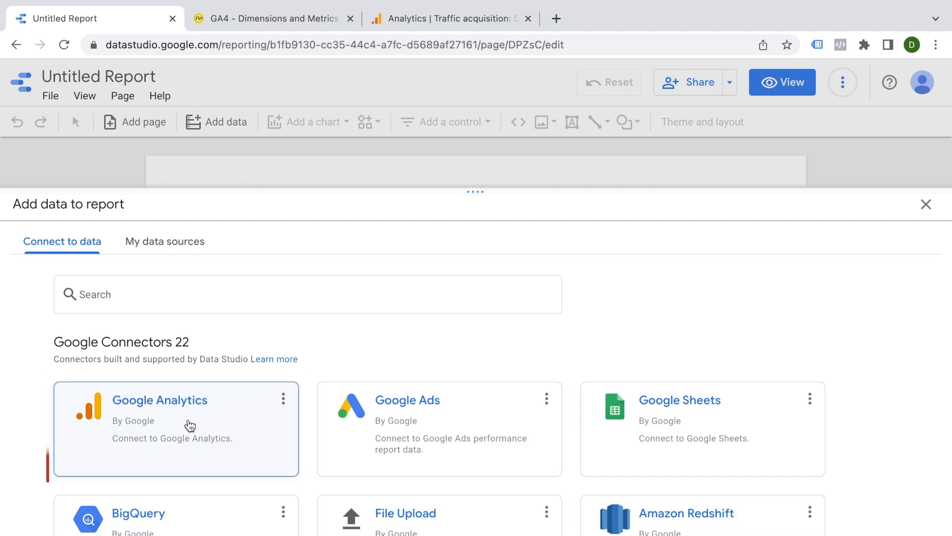
Step: Connect the report to the Google Analytics property GA4 - Google Merchandise Store under Demo Account and add it
{"action": "left_click", "coordinate": [190, 426]}
{"action": "scroll", "coordinate": [128, 422], "scroll_direction": "down", "scroll_amount": 1}
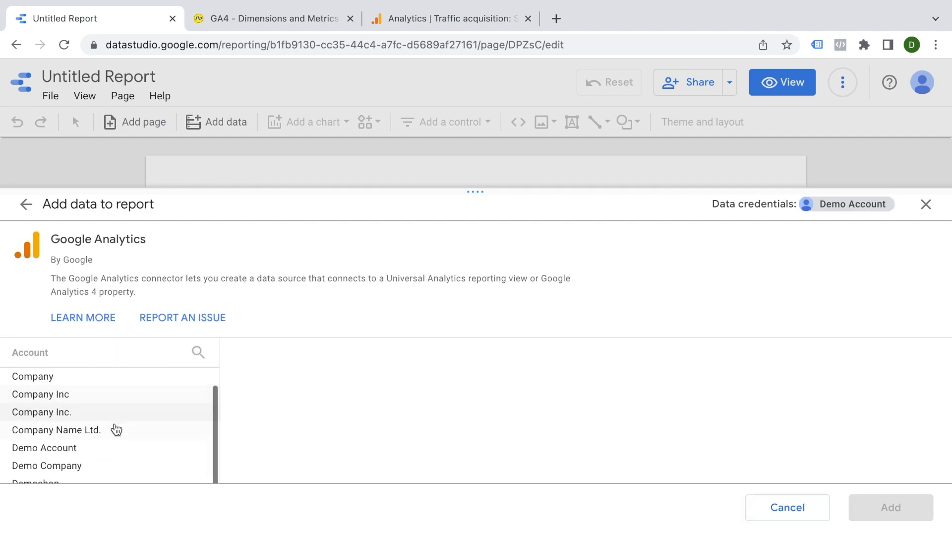
{"action": "left_click", "coordinate": [193, 444]}
{"action": "left_click", "coordinate": [277, 426]}
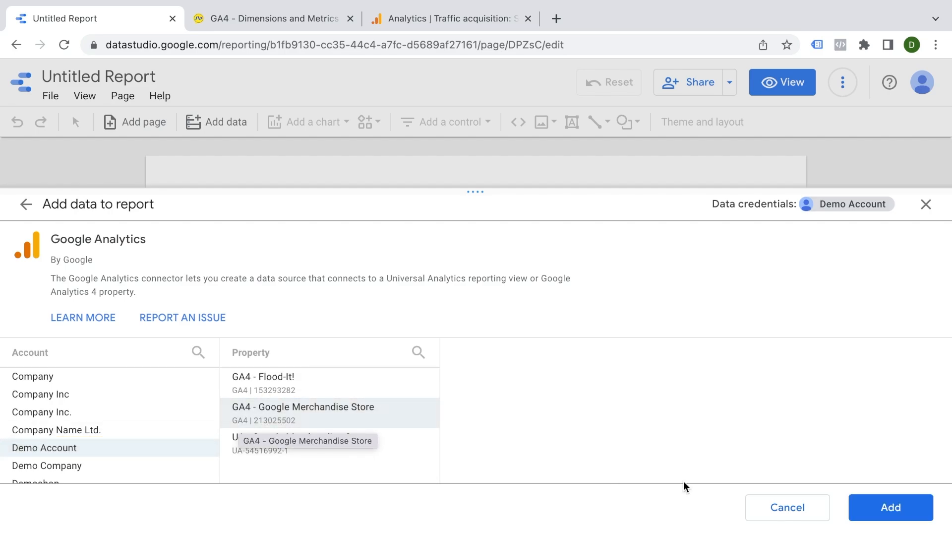
{"action": "left_click", "coordinate": [876, 506]}
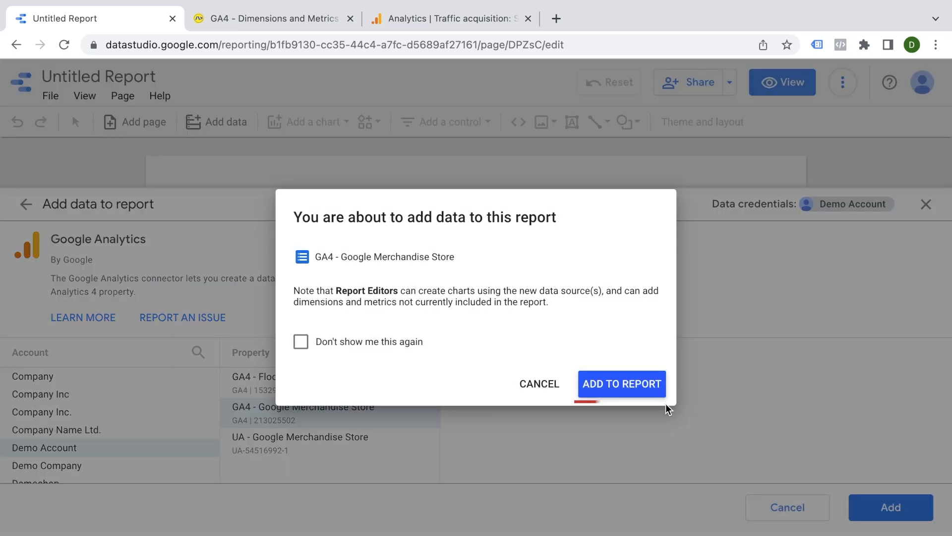
{"action": "left_click", "coordinate": [644, 387]}
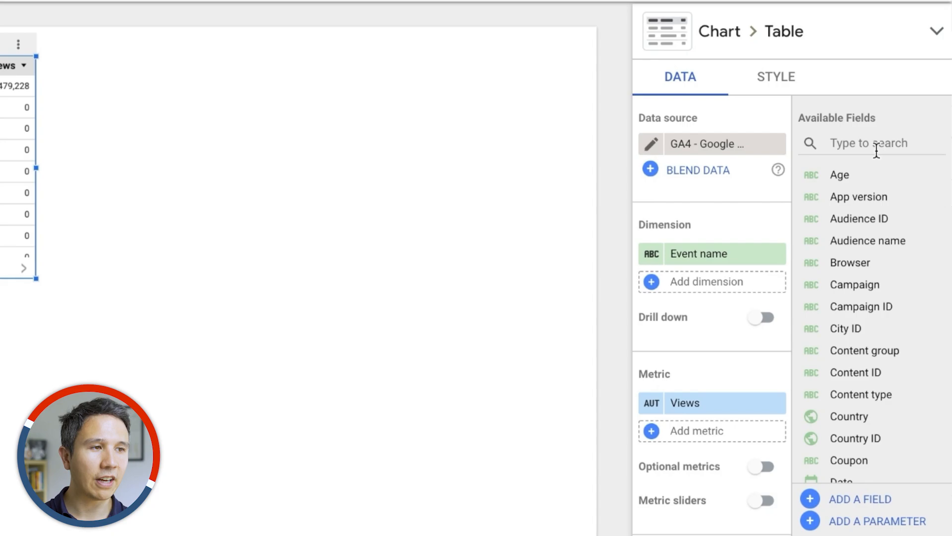
Step: Browse the list of available fields for the default table
{"action": "scroll", "coordinate": [896, 278], "scroll_direction": "down", "scroll_amount": 9}
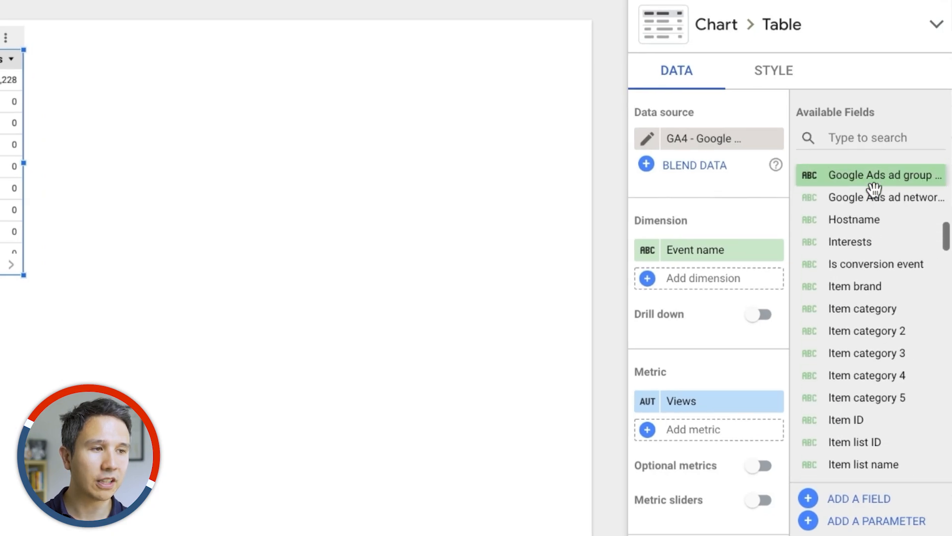
{"action": "scroll", "coordinate": [873, 189], "scroll_direction": "down", "scroll_amount": 15}
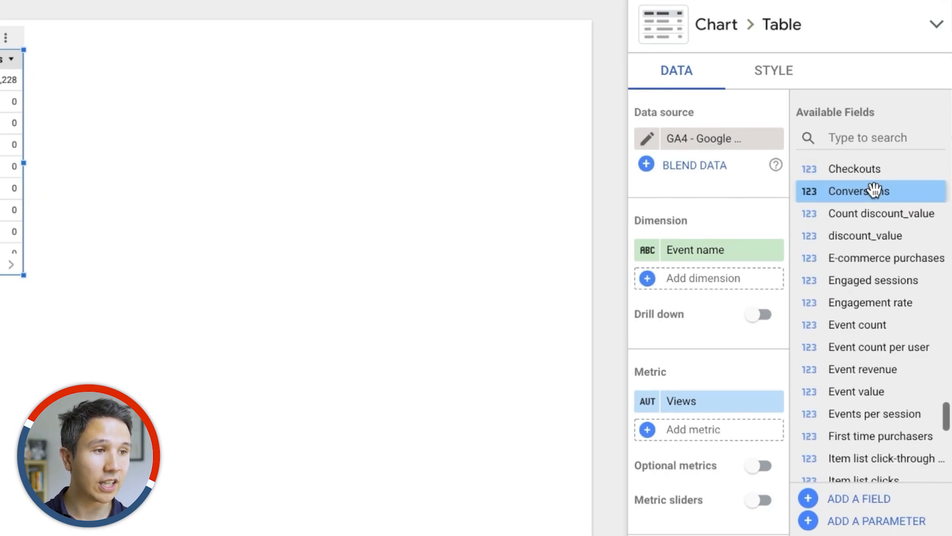
{"action": "scroll", "coordinate": [874, 189], "scroll_direction": "down", "scroll_amount": 3}
{"action": "scroll", "coordinate": [874, 188], "scroll_direction": "up", "scroll_amount": 20}
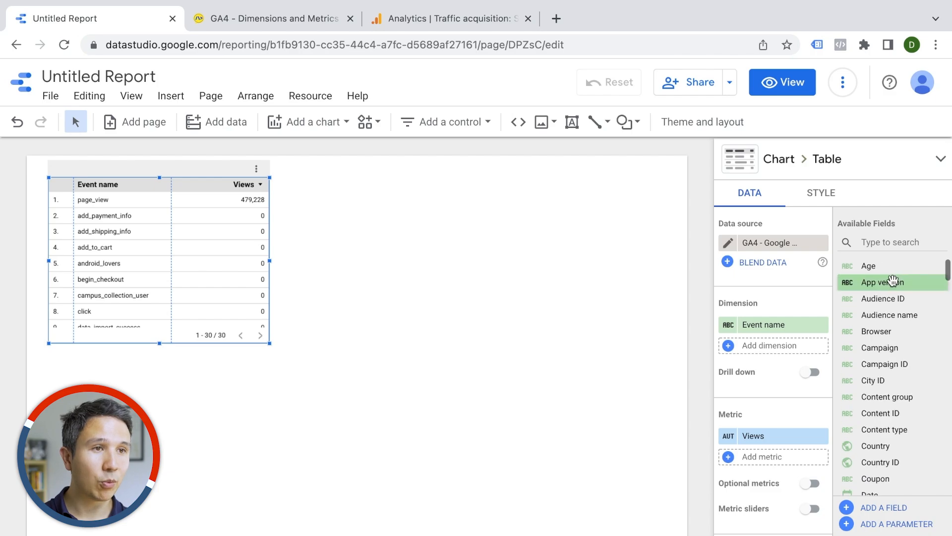
Step: Open the User acquisition report in Analytics and examine its channel grouping table
{"action": "left_click", "coordinate": [424, 19]}
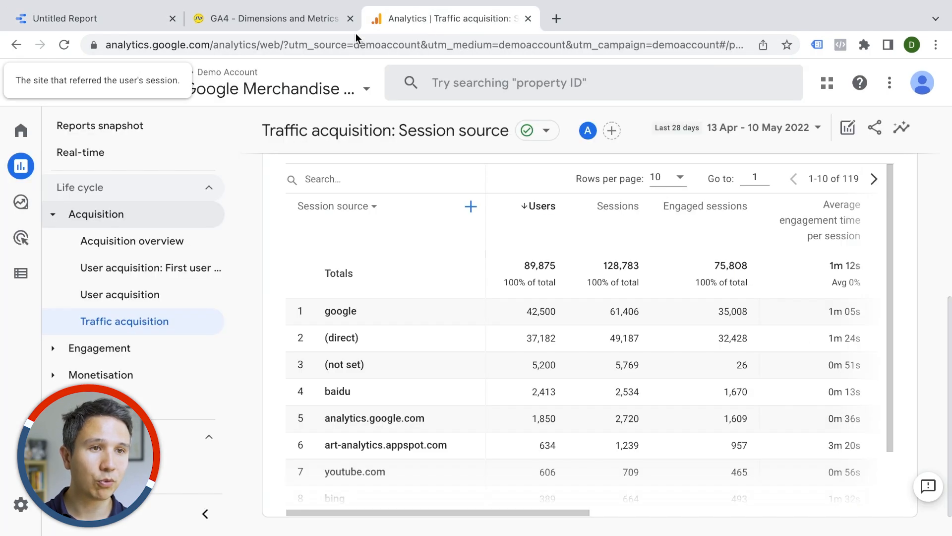
{"action": "left_click", "coordinate": [165, 303]}
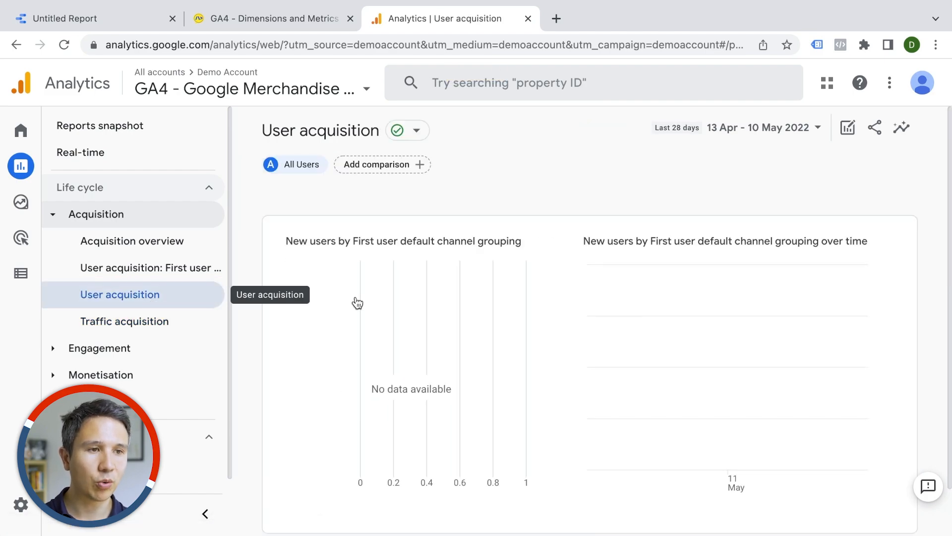
{"action": "scroll", "coordinate": [357, 302], "scroll_direction": "down", "scroll_amount": 6}
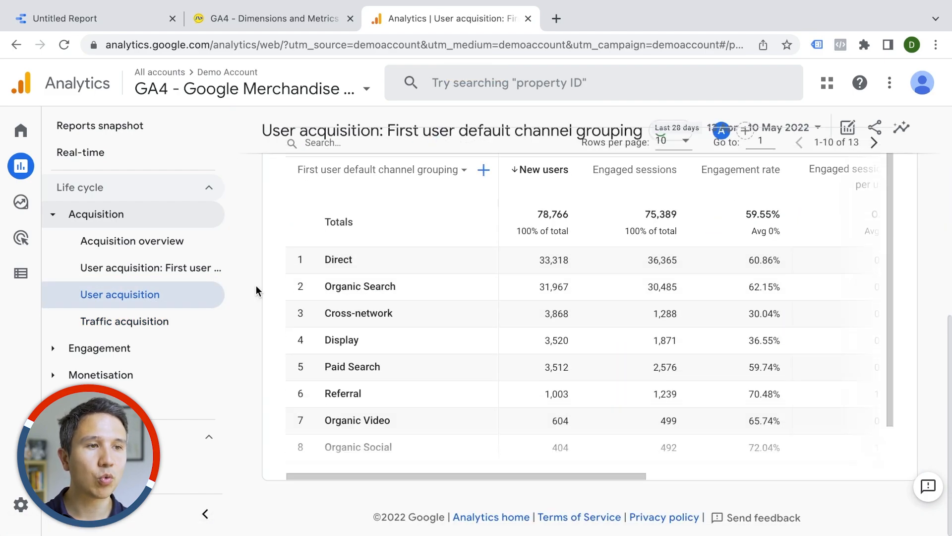
{"action": "scroll", "coordinate": [403, 320], "scroll_direction": "up", "scroll_amount": 1}
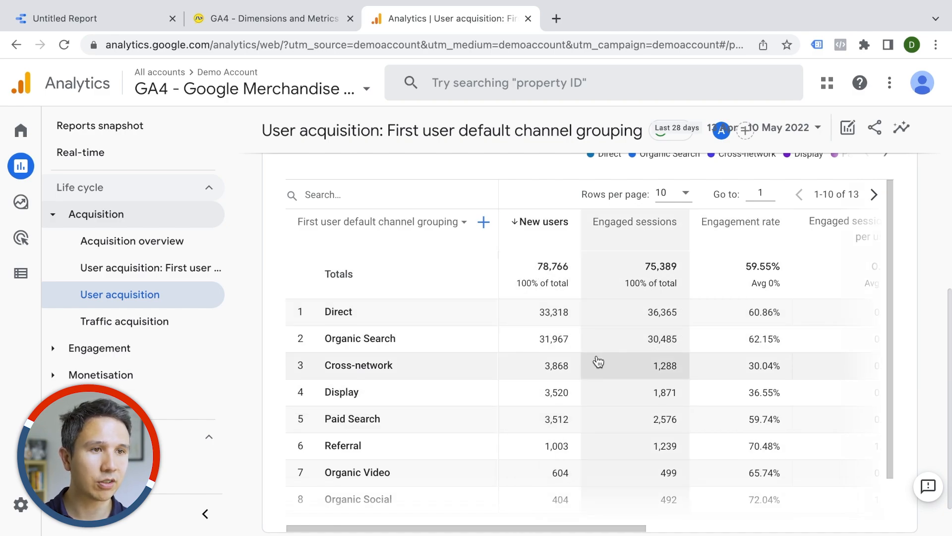
{"action": "mouse_move", "coordinate": [306, 236]}
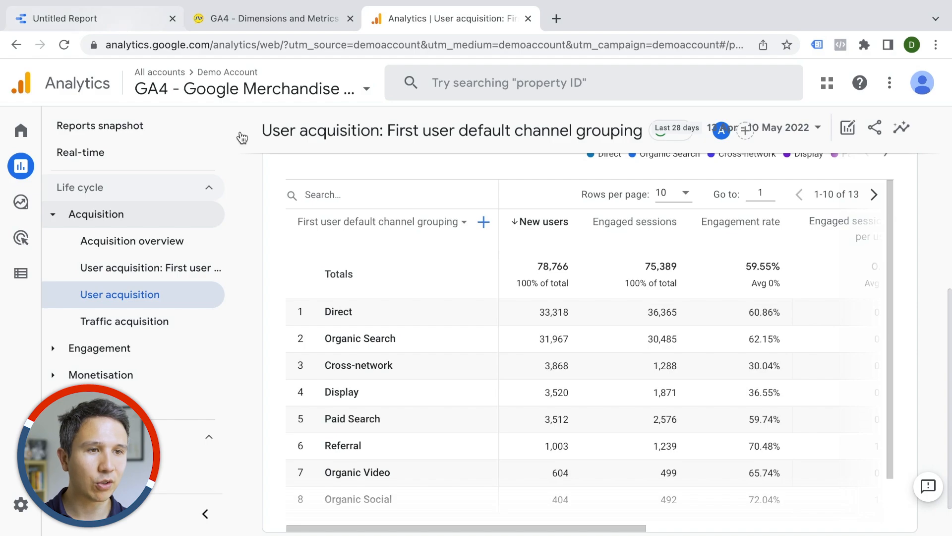
Step: Search the fields for channel group and add a new table with Session default channel grouping beside the first table
{"action": "left_click", "coordinate": [88, 24]}
{"action": "left_click", "coordinate": [911, 242]}
{"action": "type", "text": "channel group"}
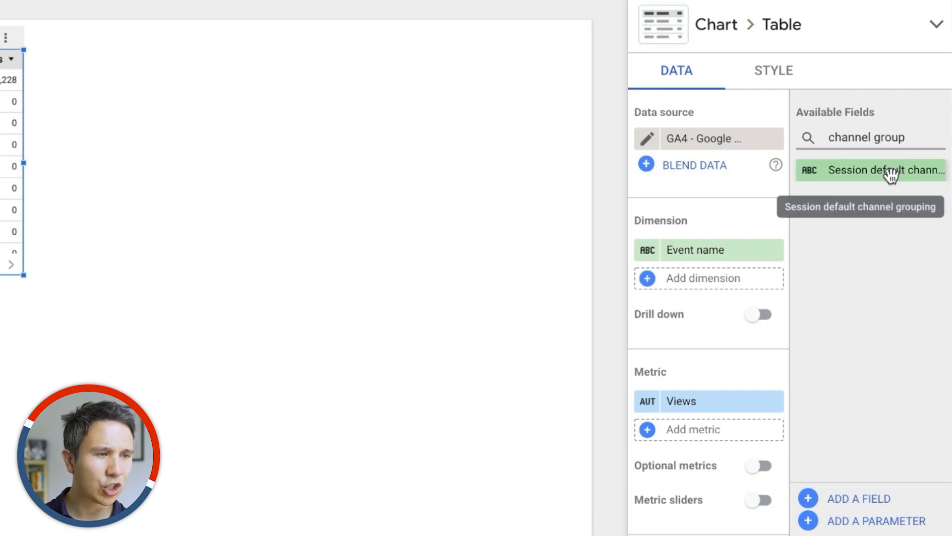
{"action": "left_click_drag", "start_coordinate": [891, 175], "coordinate": [169, 134]}
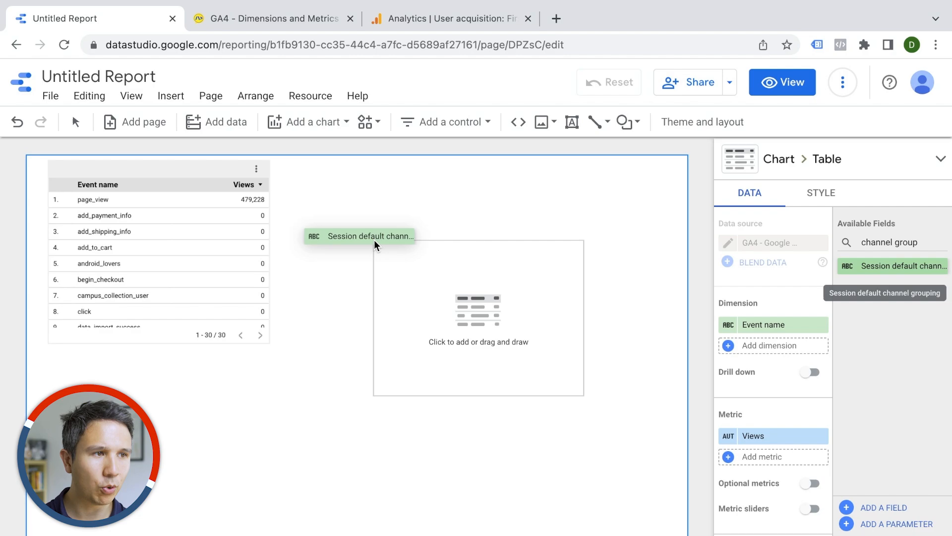
{"action": "left_click_drag", "start_coordinate": [373, 240], "coordinate": [374, 239]}
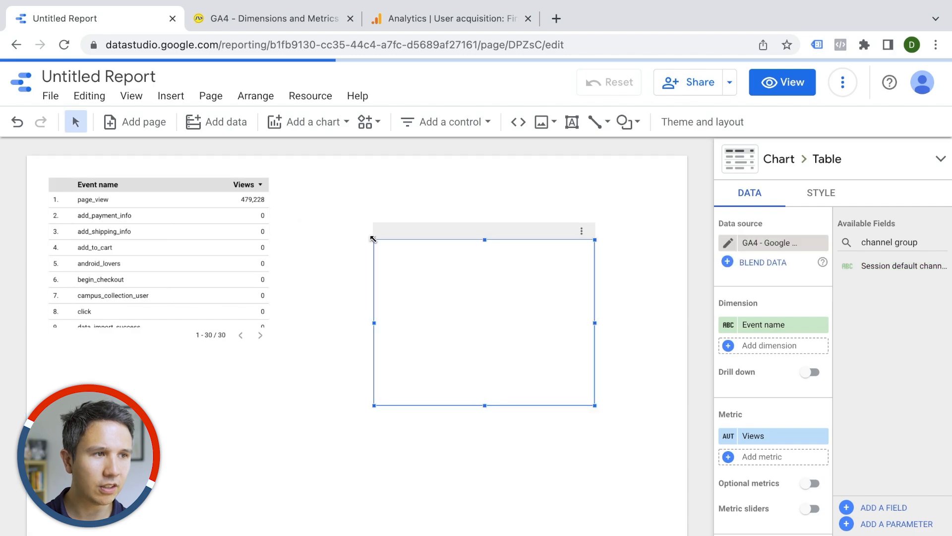
{"action": "left_click_drag", "start_coordinate": [562, 367], "coordinate": [473, 312]}
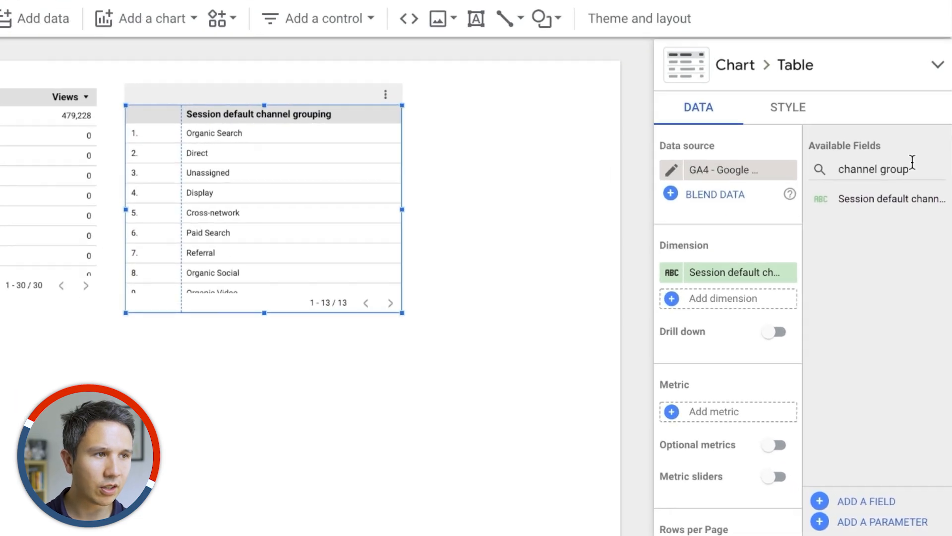
Step: Search the fields for users, add New users as the new table's metric, and widen the table
{"action": "triple_click", "coordinate": [917, 243]}
{"action": "type", "text": "users"}
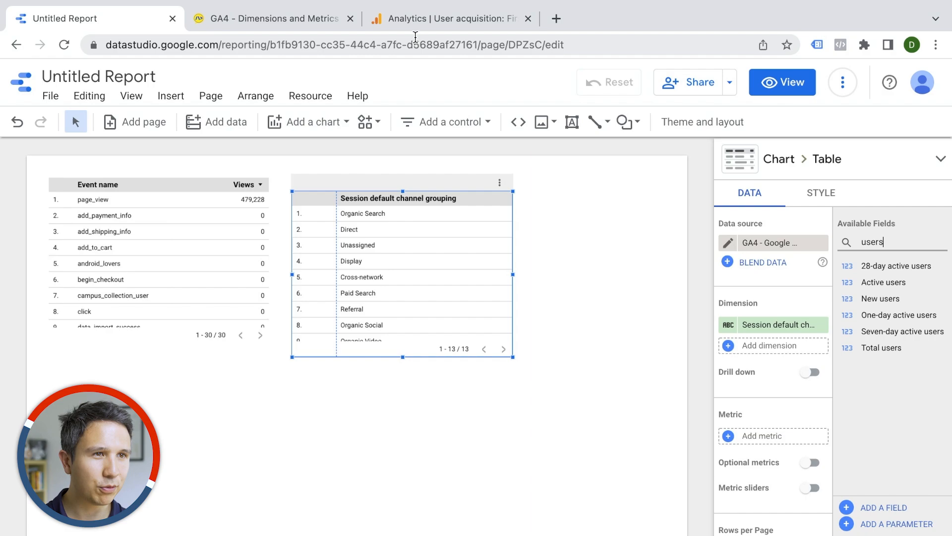
{"action": "left_click", "coordinate": [409, 20]}
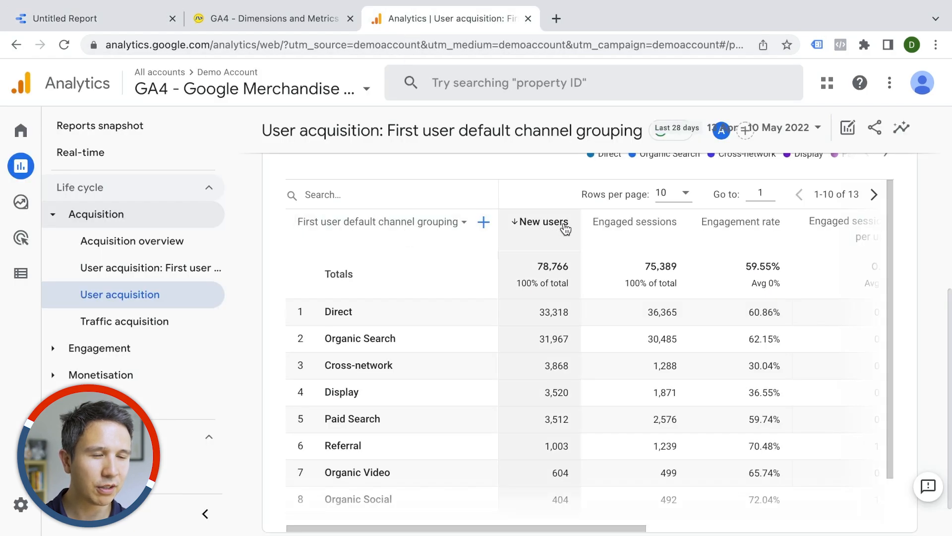
{"action": "mouse_move", "coordinate": [557, 228]}
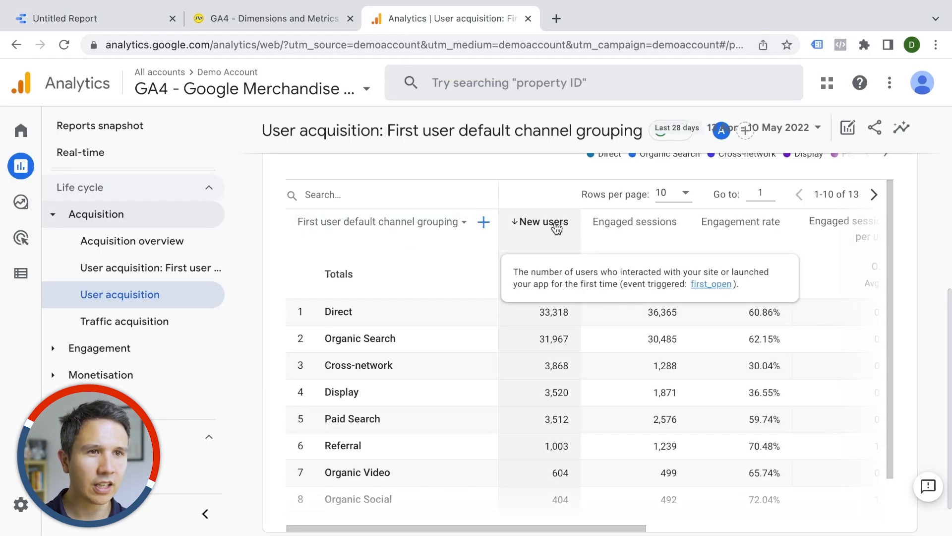
{"action": "left_click", "coordinate": [89, 19]}
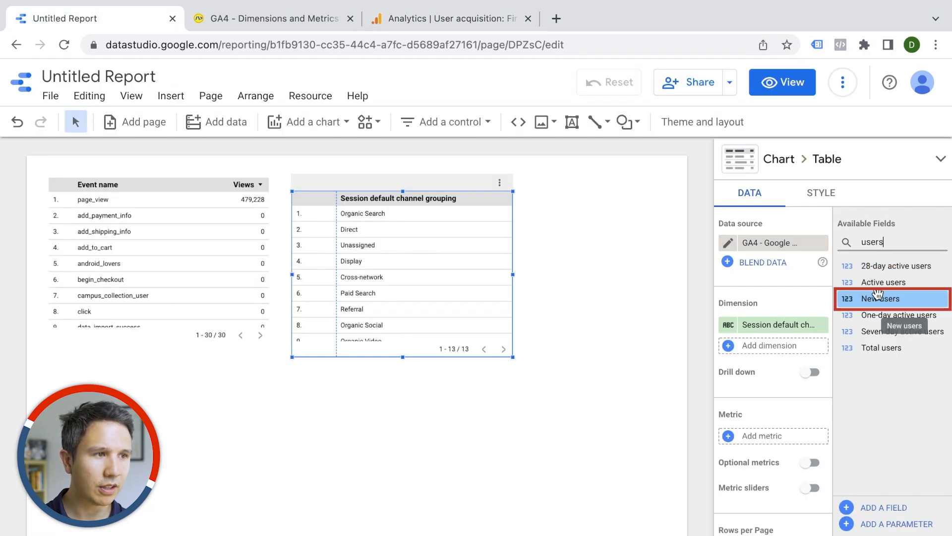
{"action": "left_click_drag", "start_coordinate": [877, 294], "coordinate": [766, 439]}
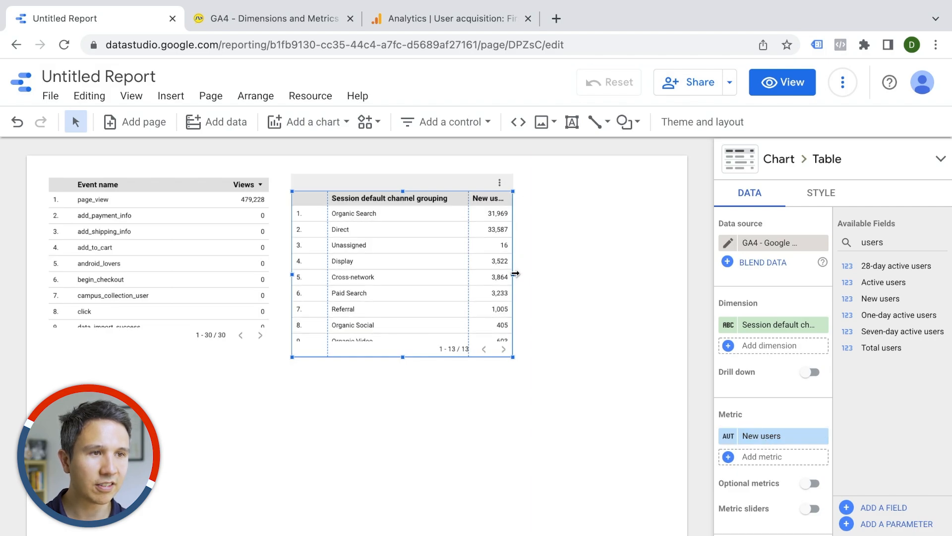
{"action": "left_click_drag", "start_coordinate": [516, 273], "coordinate": [552, 271]}
Step: Move the channel grouping table lower on the page
{"action": "left_click", "coordinate": [423, 14]}
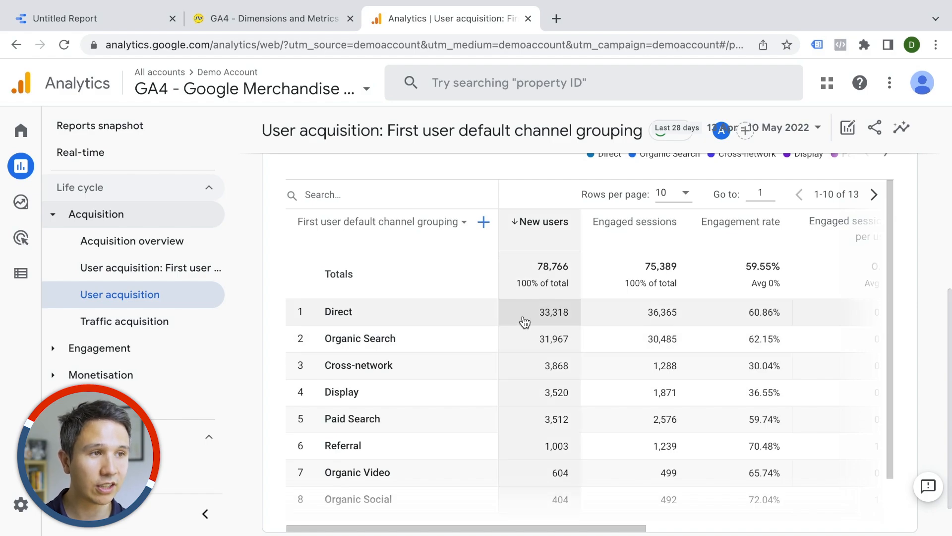
{"action": "left_click", "coordinate": [141, 25]}
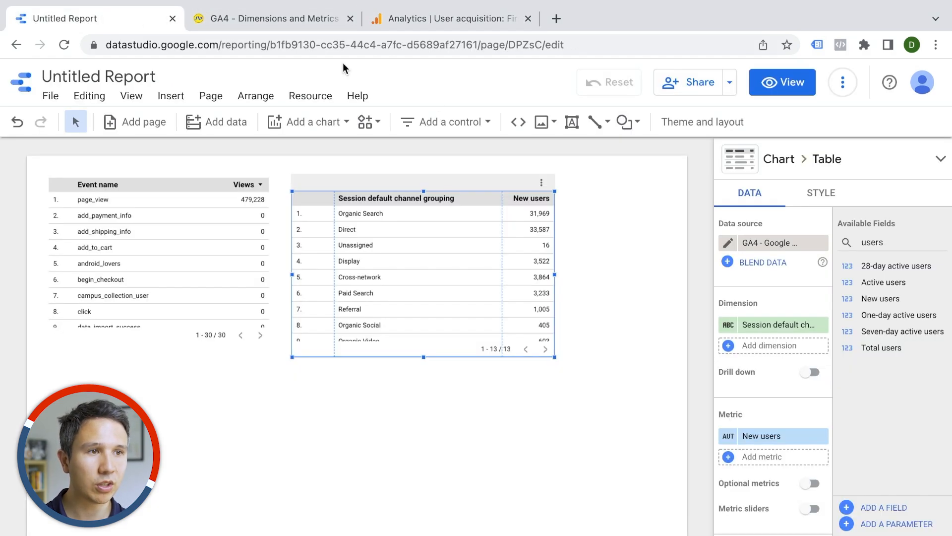
{"action": "left_click_drag", "start_coordinate": [478, 235], "coordinate": [476, 313]}
Step: Insert a date range control above the channel grouping table
{"action": "left_click", "coordinate": [452, 122]}
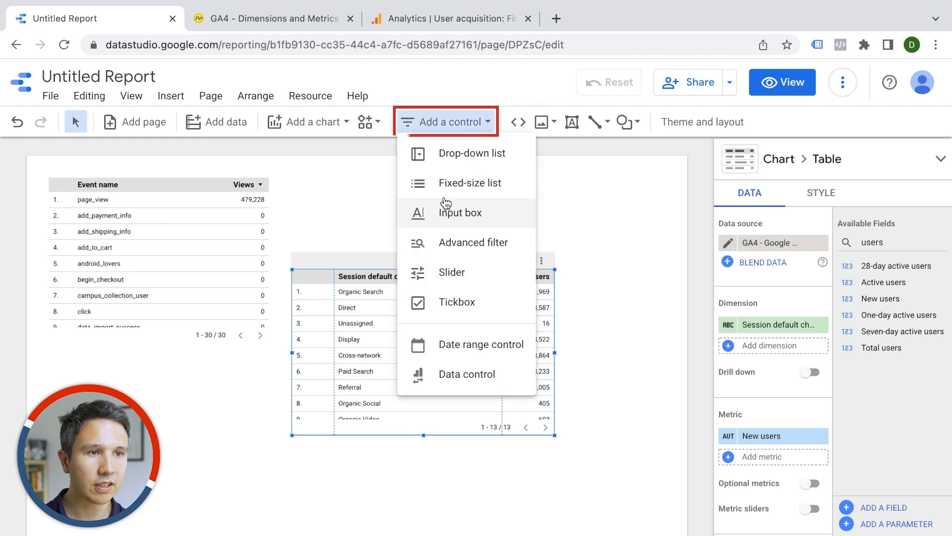
{"action": "left_click", "coordinate": [439, 343]}
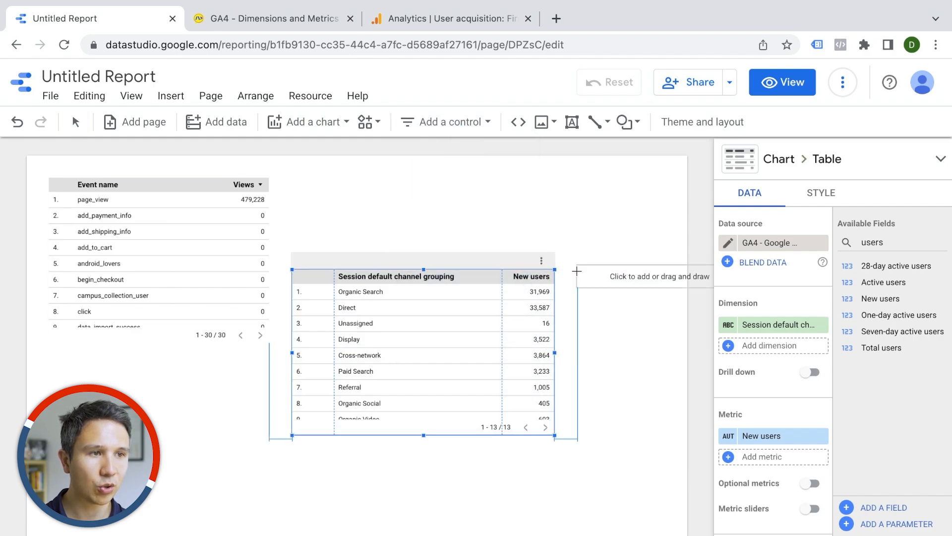
{"action": "left_click", "coordinate": [490, 172]}
Step: Check the date range shown on the Analytics User acquisition report
{"action": "left_click", "coordinate": [452, 20]}
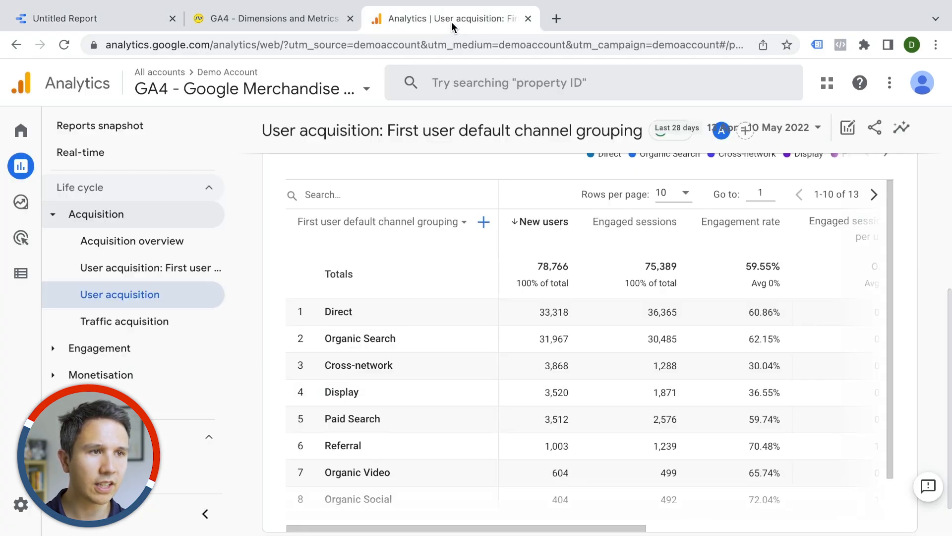
{"action": "scroll", "coordinate": [535, 308], "scroll_direction": "up", "scroll_amount": 10}
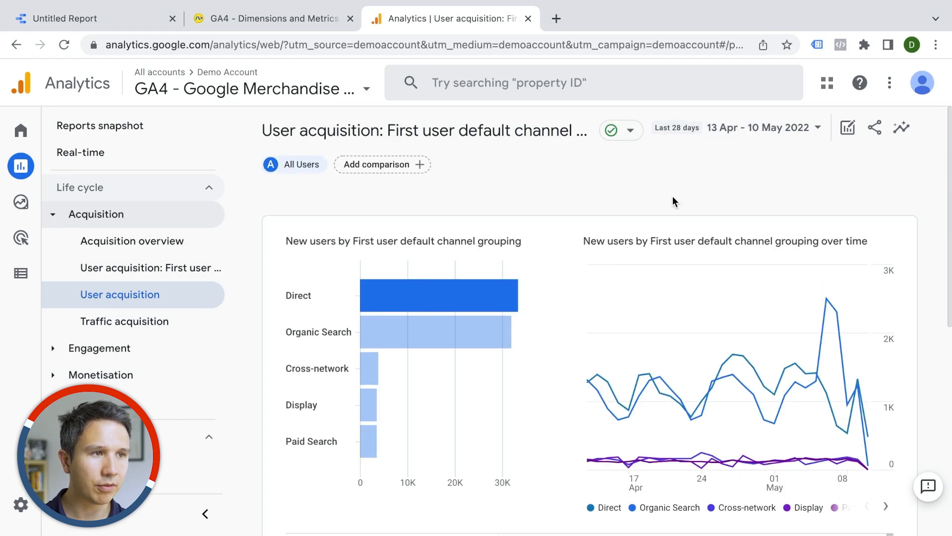
{"action": "left_click", "coordinate": [123, 24]}
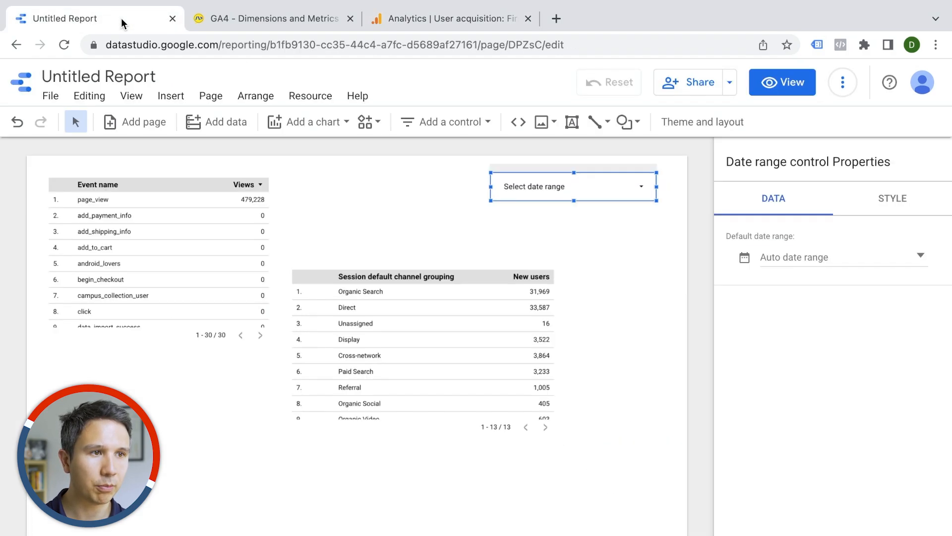
Step: Set the date range control's default to a fixed range from 13 April 2022 to 10 May 2022
{"action": "left_click", "coordinate": [828, 264]}
{"action": "left_click", "coordinate": [611, 297]}
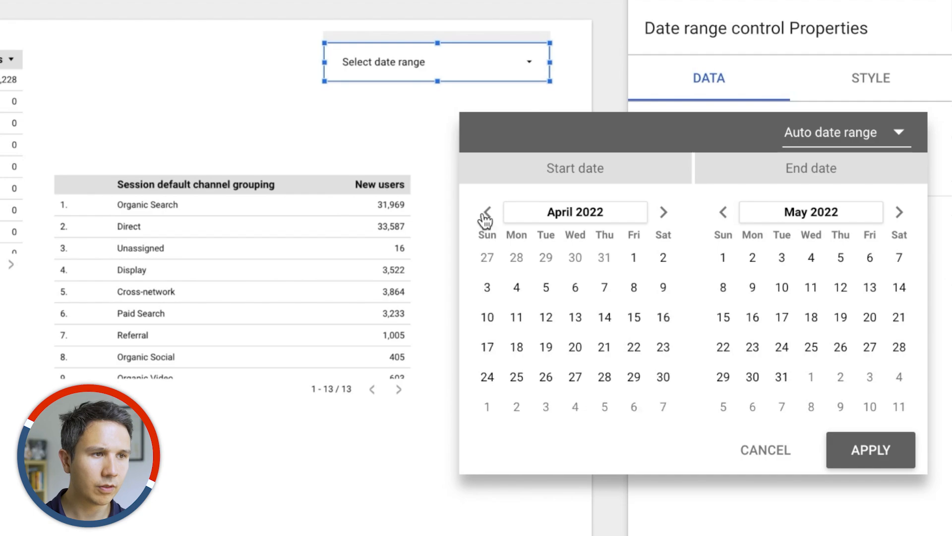
{"action": "left_click", "coordinate": [576, 317]}
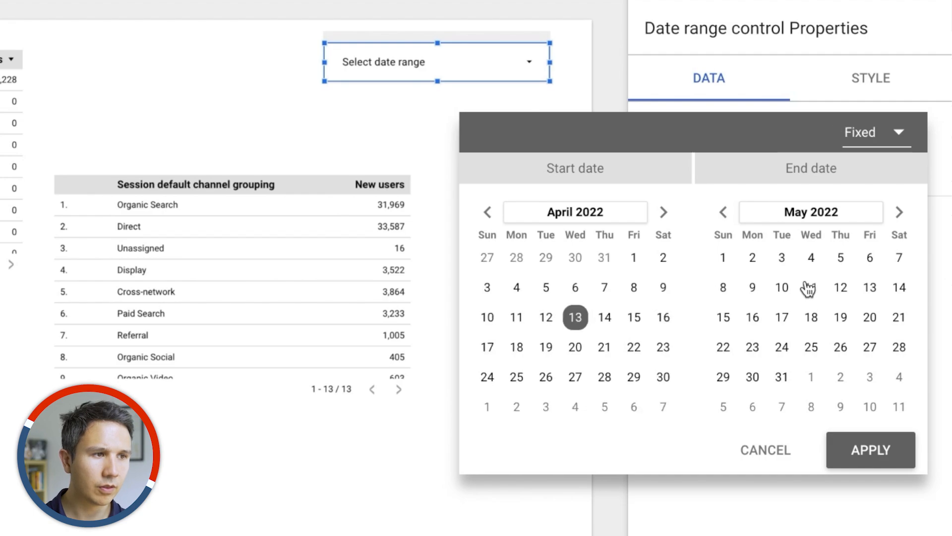
{"action": "left_click", "coordinate": [782, 288]}
{"action": "left_click", "coordinate": [883, 451]}
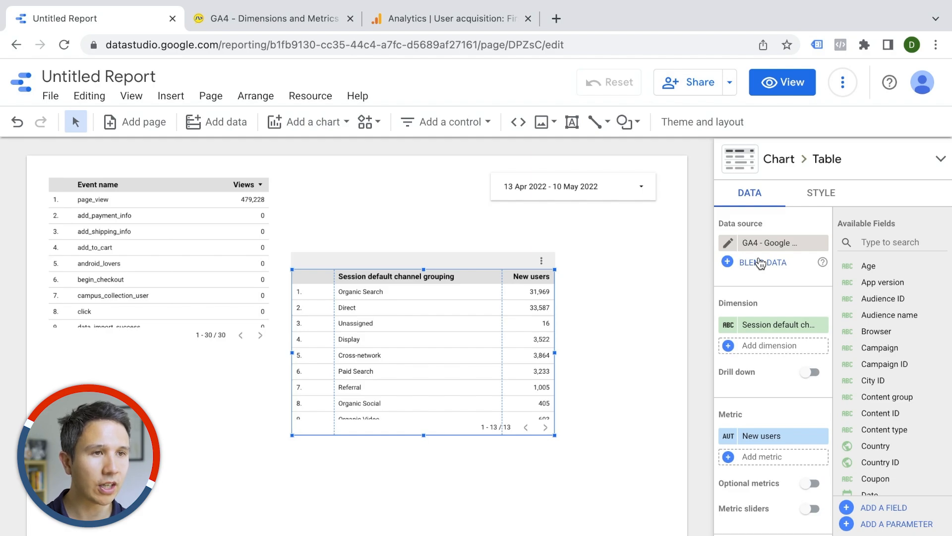
Step: Scroll through the channel table's data properties to review its sort and date range settings
{"action": "scroll", "coordinate": [761, 263], "scroll_direction": "down", "scroll_amount": 5}
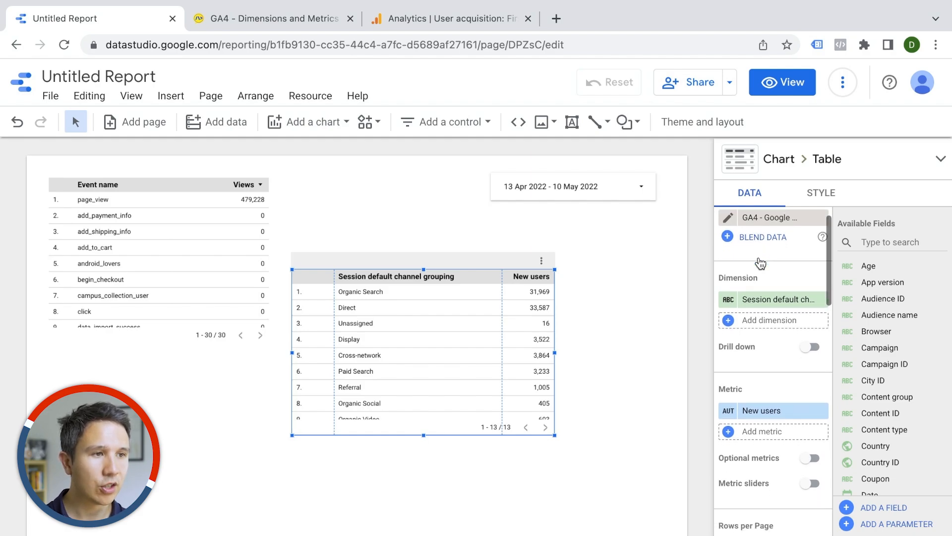
{"action": "scroll", "coordinate": [762, 263], "scroll_direction": "down", "scroll_amount": 5}
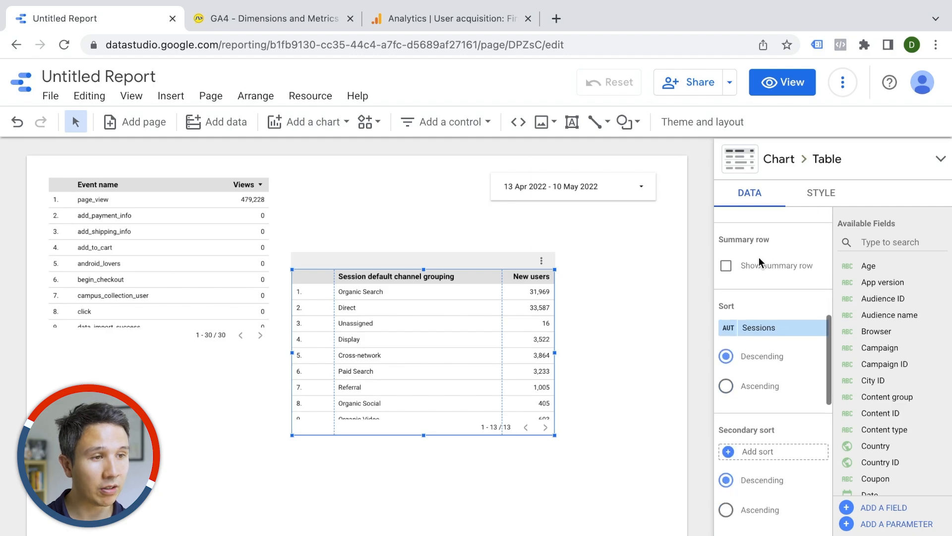
{"action": "scroll", "coordinate": [761, 263], "scroll_direction": "down", "scroll_amount": 3}
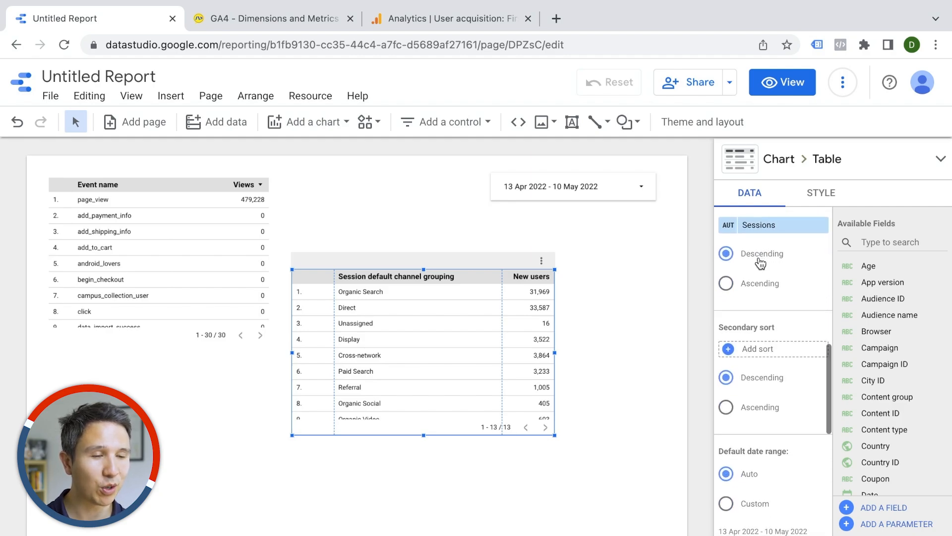
{"action": "scroll", "coordinate": [761, 263], "scroll_direction": "down", "scroll_amount": 2}
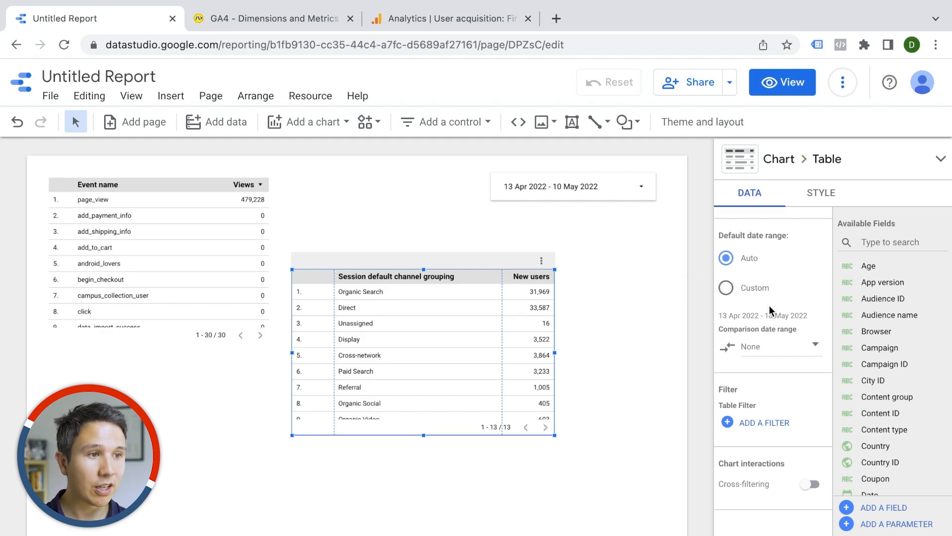
{"action": "scroll", "coordinate": [770, 306], "scroll_direction": "down", "scroll_amount": 1}
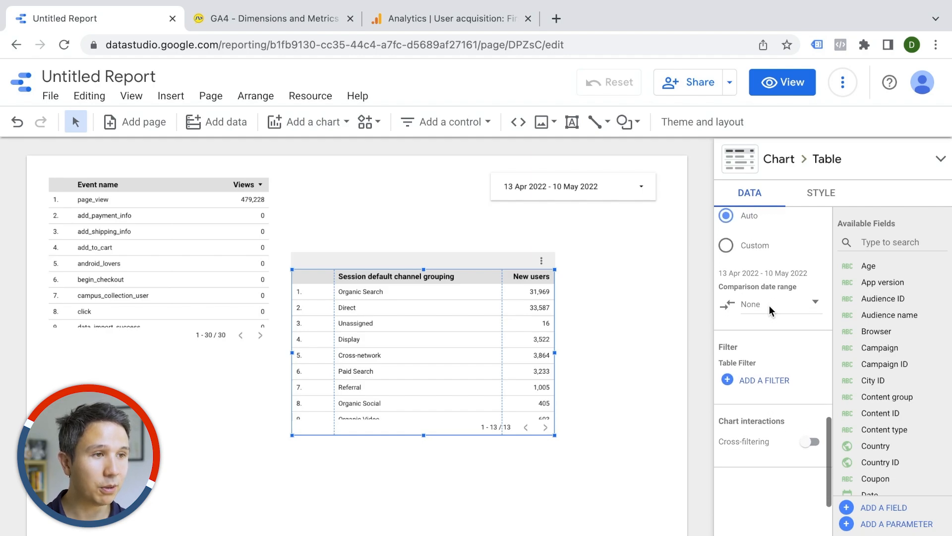
Step: Browse the Analytics Configure section's Events and Audiences pages for comparison with the report
{"action": "scroll", "coordinate": [770, 306], "scroll_direction": "up", "scroll_amount": 5}
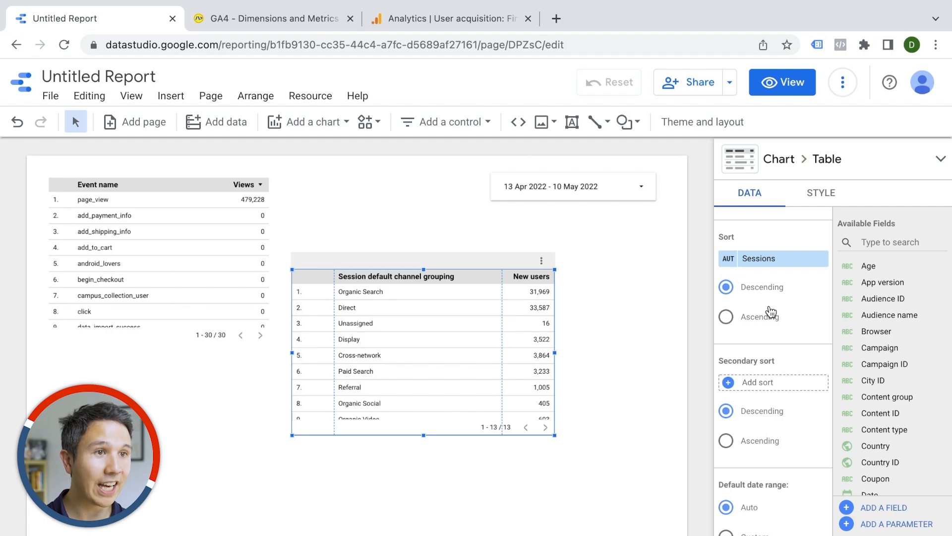
{"action": "left_click", "coordinate": [479, 9]}
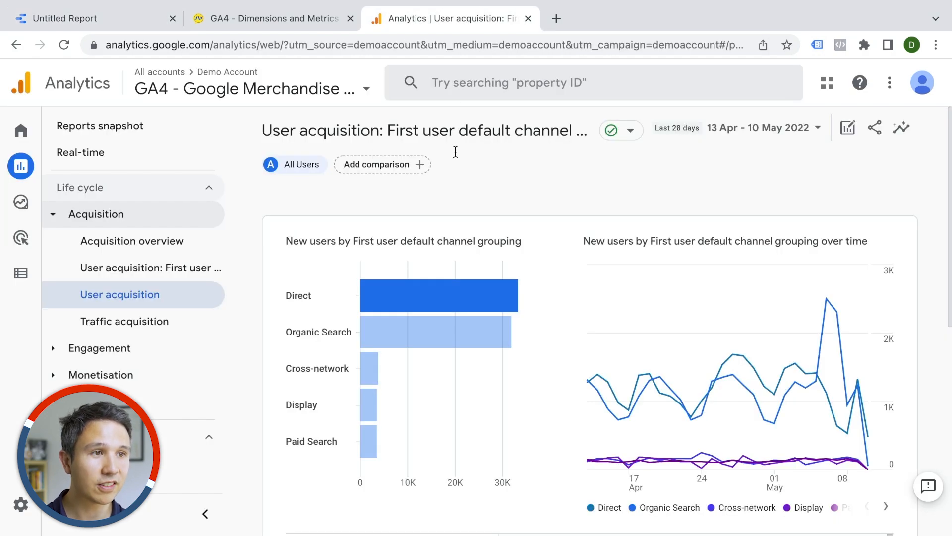
{"action": "left_click", "coordinate": [23, 239]}
{"action": "left_click", "coordinate": [64, 272]}
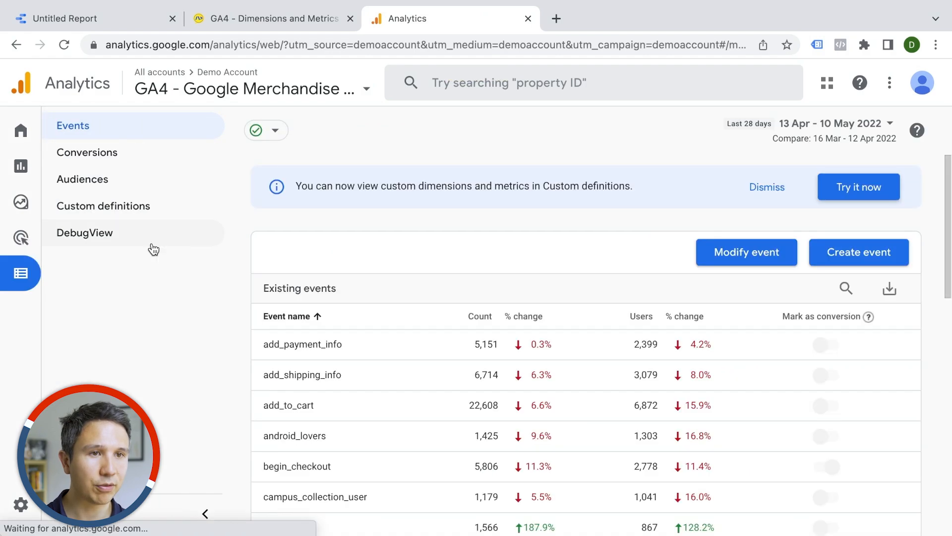
{"action": "left_click", "coordinate": [89, 190]}
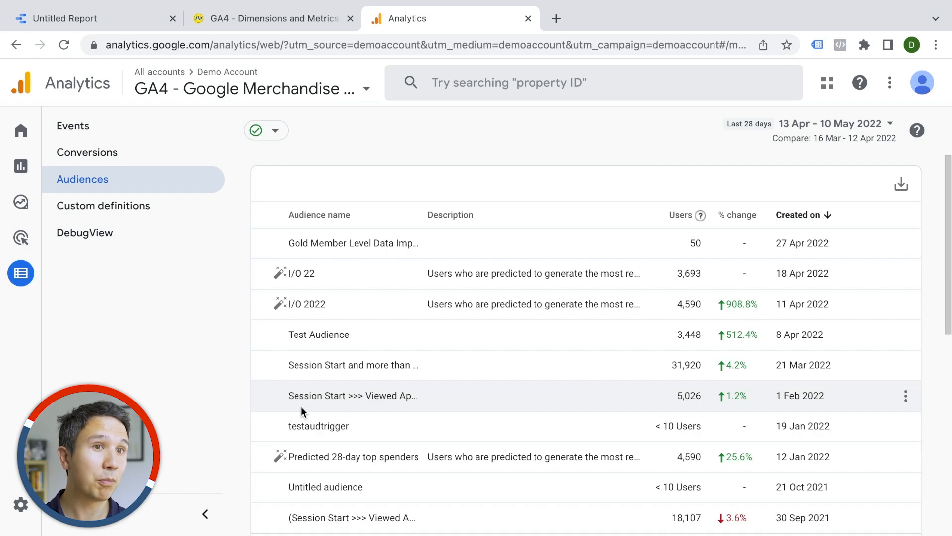
{"action": "left_click", "coordinate": [105, 21]}
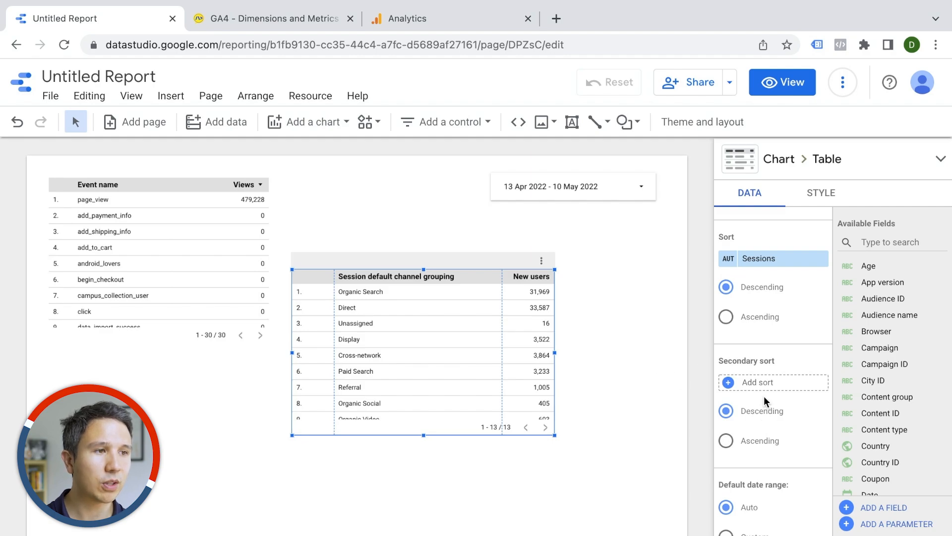
Step: Scroll through the table's list of available GA4 fields
{"action": "scroll", "coordinate": [764, 402], "scroll_direction": "up", "scroll_amount": 5}
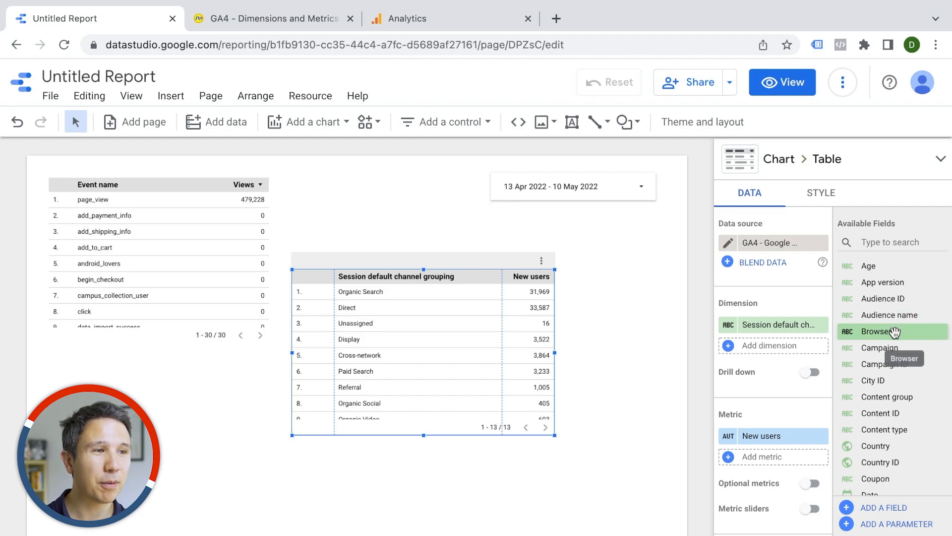
{"action": "scroll", "coordinate": [894, 331], "scroll_direction": "down", "scroll_amount": 5}
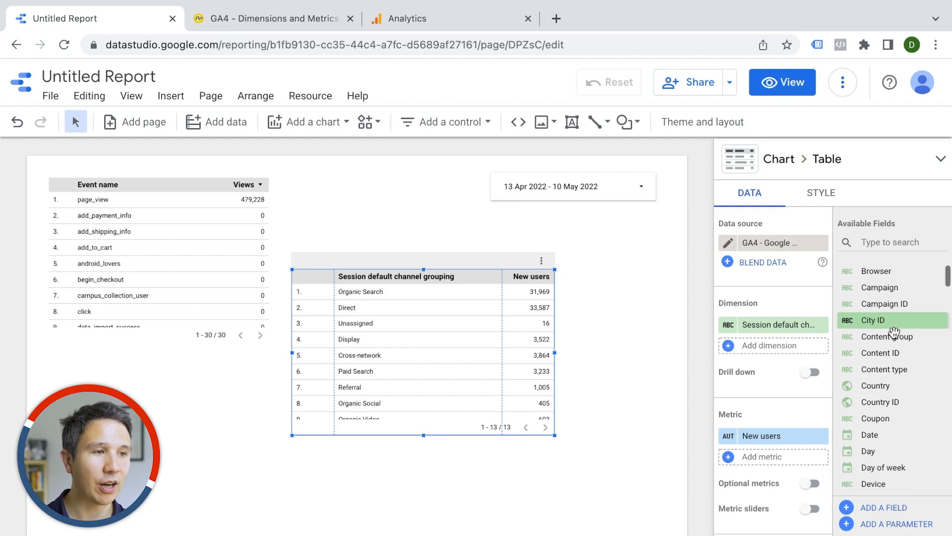
{"action": "scroll", "coordinate": [894, 331], "scroll_direction": "down", "scroll_amount": 5}
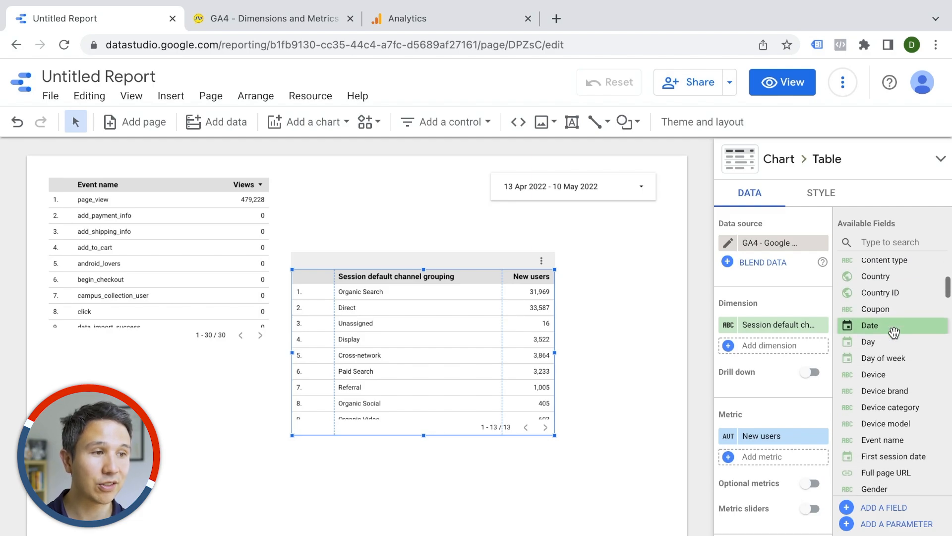
{"action": "scroll", "coordinate": [894, 332], "scroll_direction": "down", "scroll_amount": 2}
{"action": "scroll", "coordinate": [895, 331], "scroll_direction": "up", "scroll_amount": 5}
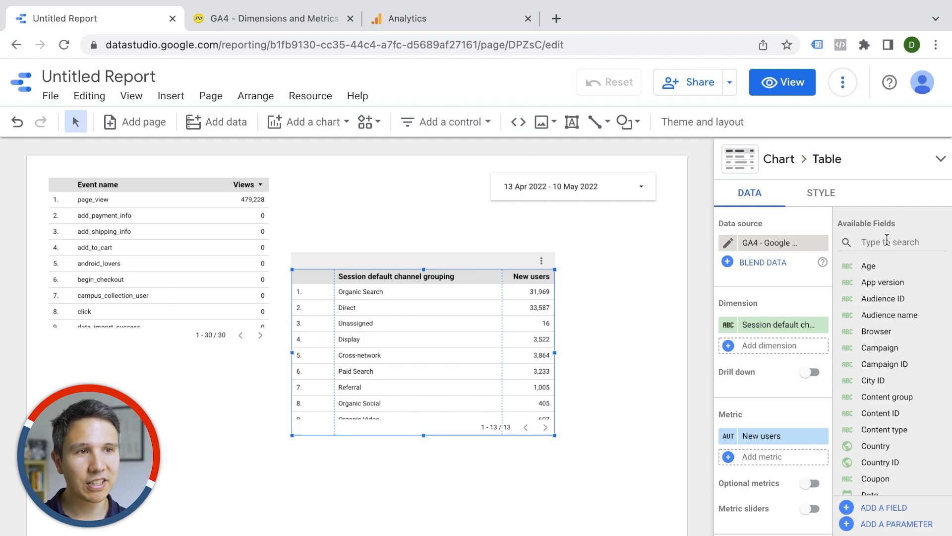
Step: Review the Analytics Engagement Events and Pages and screens reports, then search the report's available fields for page
{"action": "left_click", "coordinate": [479, 19]}
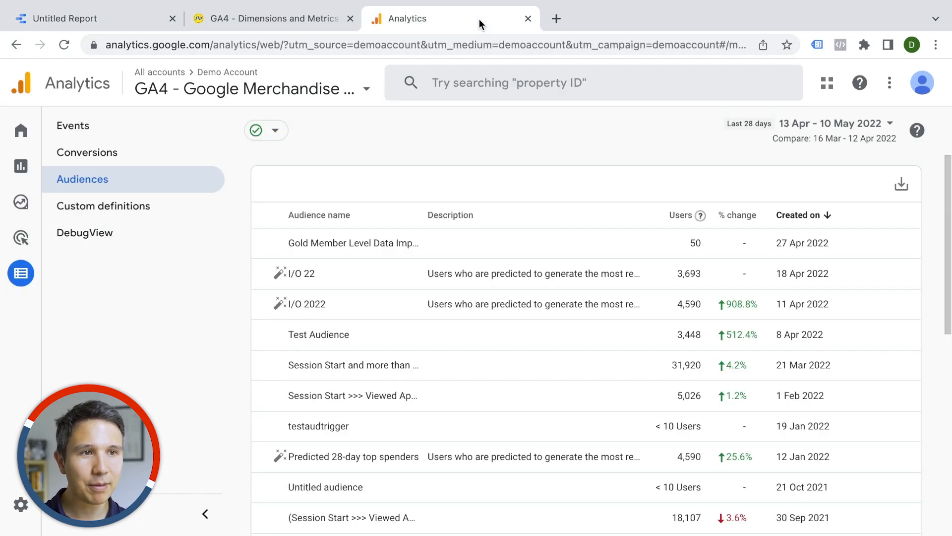
{"action": "left_click", "coordinate": [28, 170]}
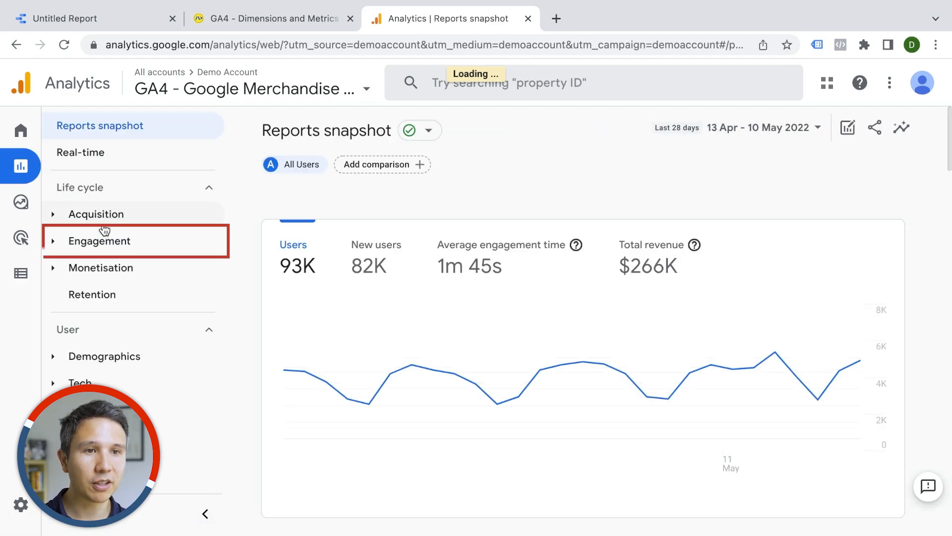
{"action": "left_click", "coordinate": [92, 248]}
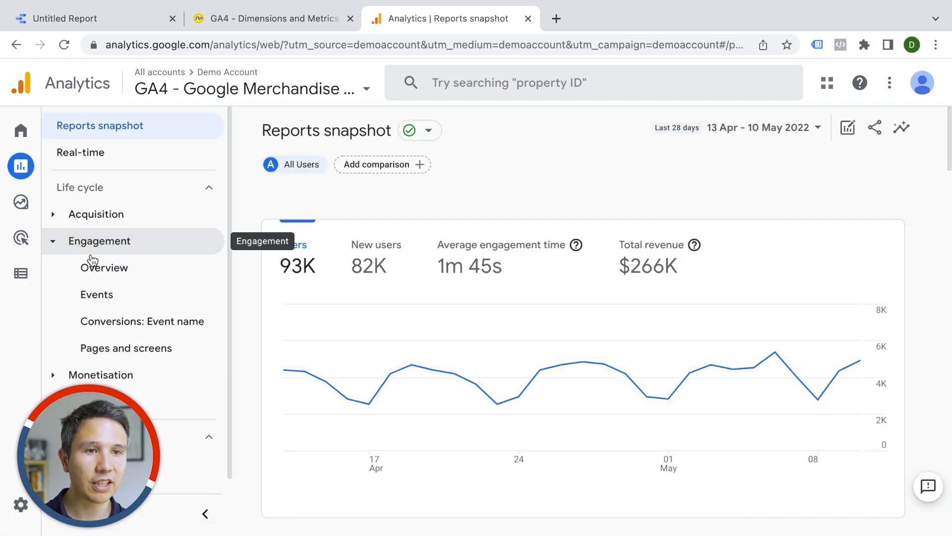
{"action": "left_click", "coordinate": [97, 301]}
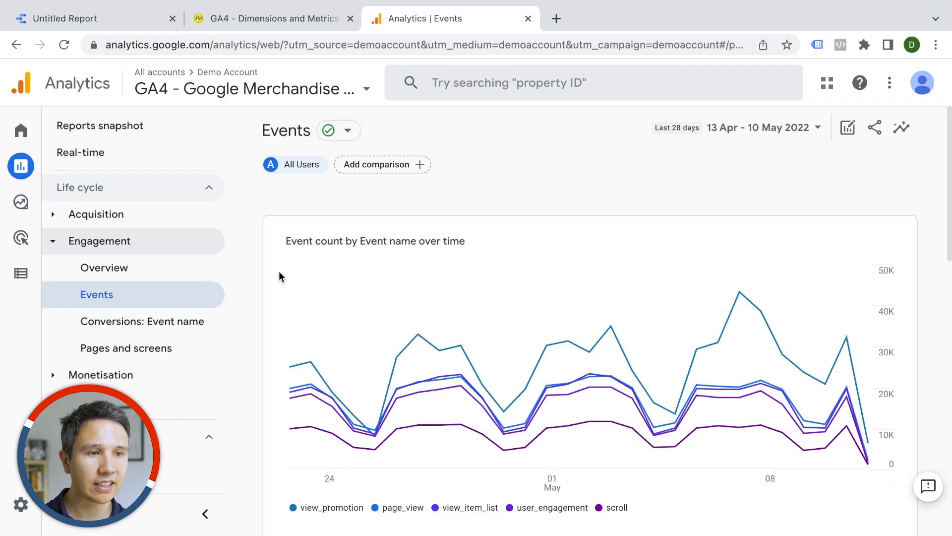
{"action": "scroll", "coordinate": [280, 275], "scroll_direction": "down", "scroll_amount": 5}
{"action": "scroll", "coordinate": [319, 272], "scroll_direction": "up", "scroll_amount": 2}
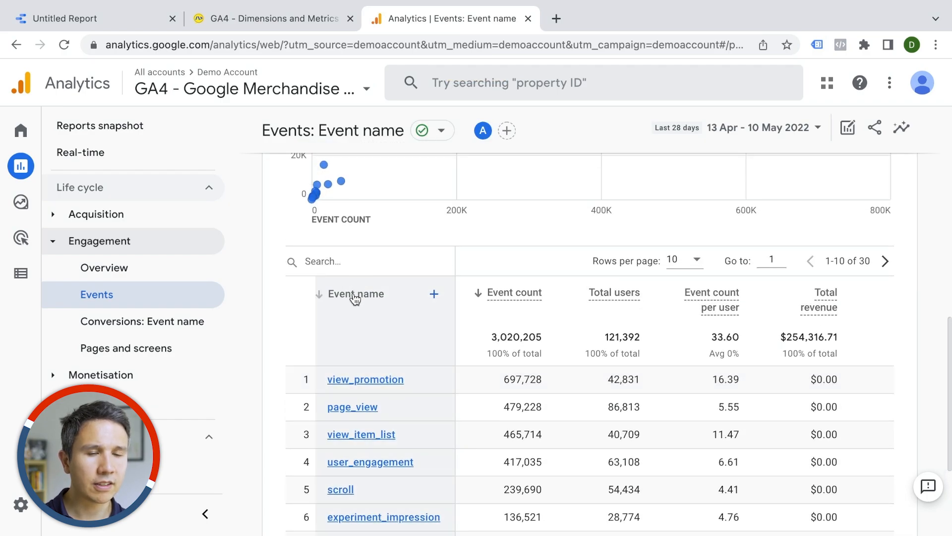
{"action": "left_click", "coordinate": [102, 354]}
{"action": "scroll", "coordinate": [325, 296], "scroll_direction": "down", "scroll_amount": 5}
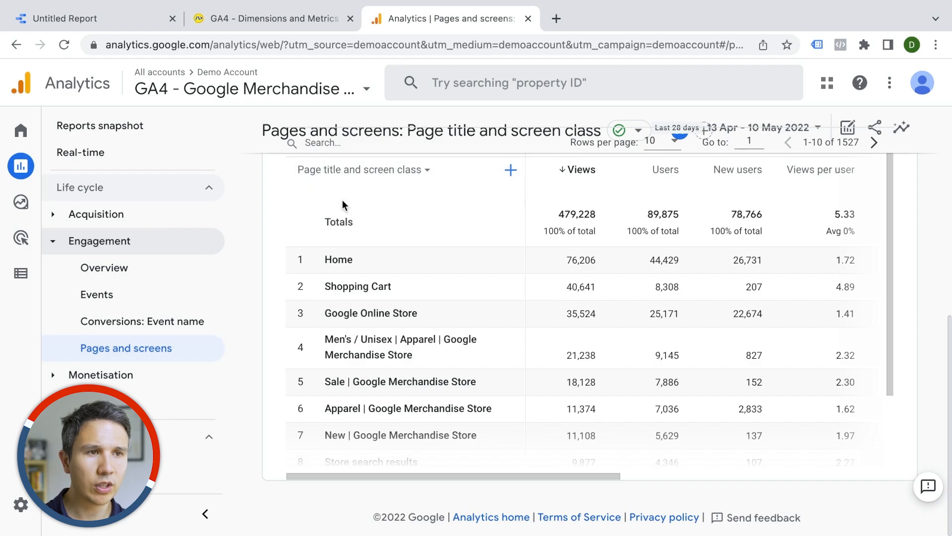
{"action": "left_click", "coordinate": [371, 179]}
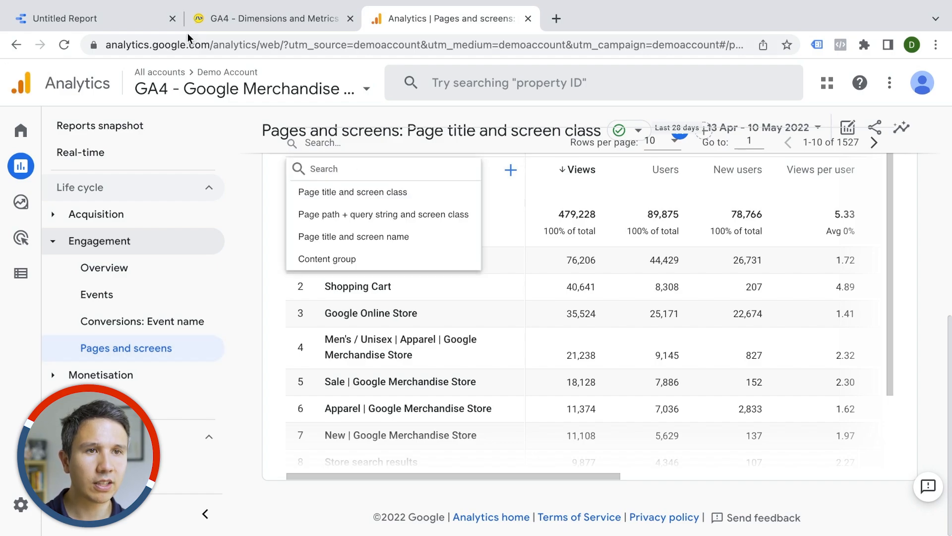
{"action": "left_click", "coordinate": [158, 20]}
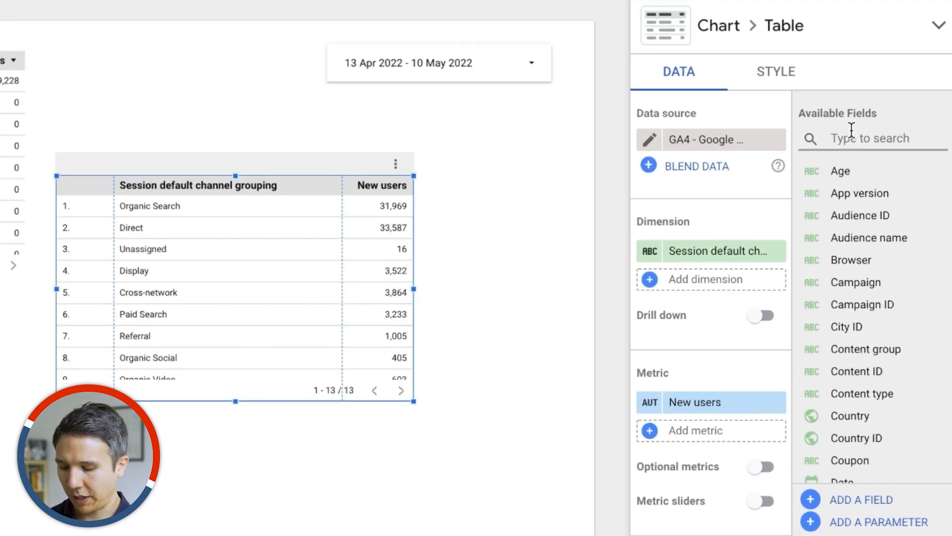
{"action": "type", "text": "page"}
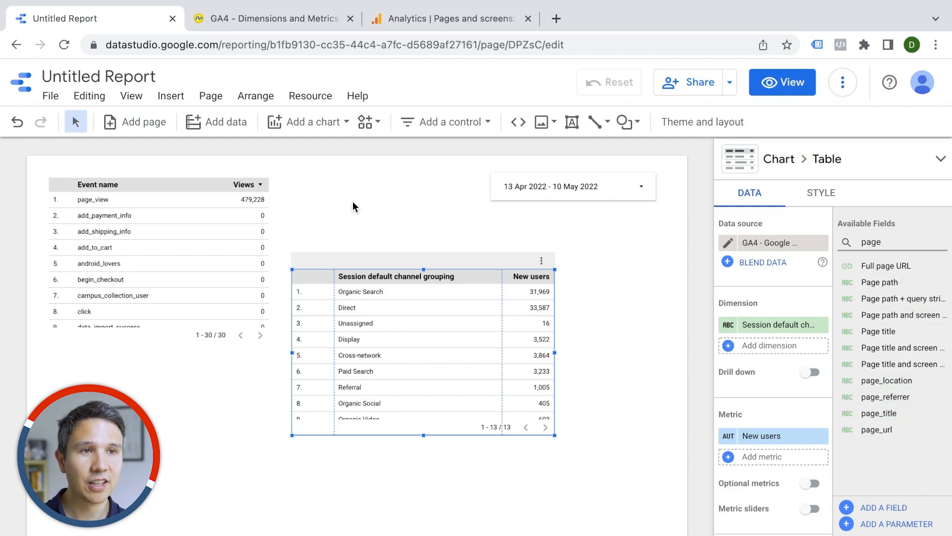
Step: Look up the Campaign dimension's details in the GA4 Dimensions and Metrics cheatsheet
{"action": "left_click", "coordinate": [229, 18]}
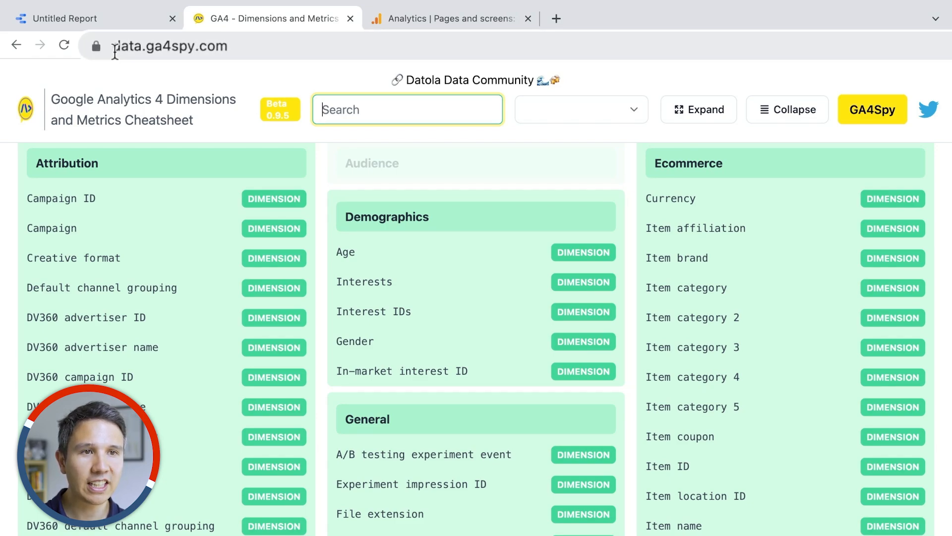
{"action": "scroll", "coordinate": [270, 244], "scroll_direction": "down", "scroll_amount": 10}
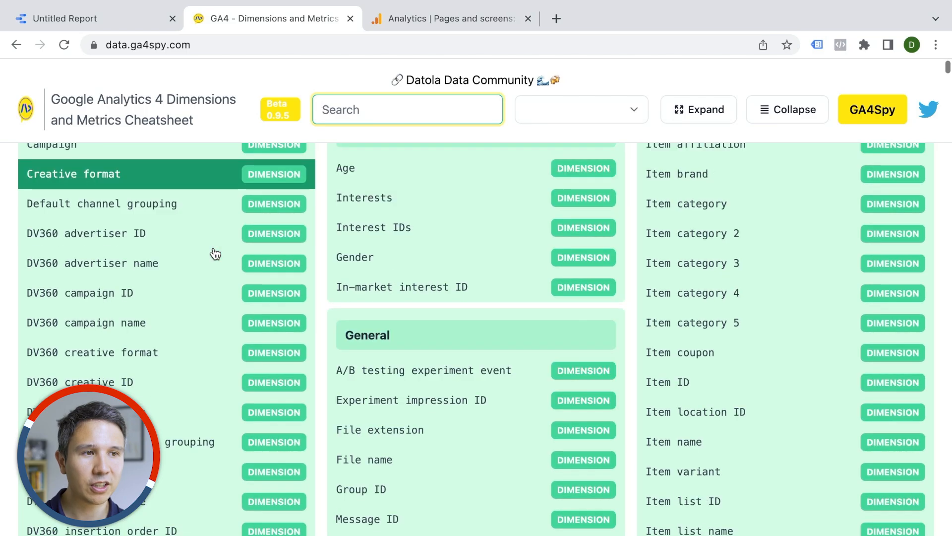
{"action": "scroll", "coordinate": [214, 254], "scroll_direction": "up", "scroll_amount": 10}
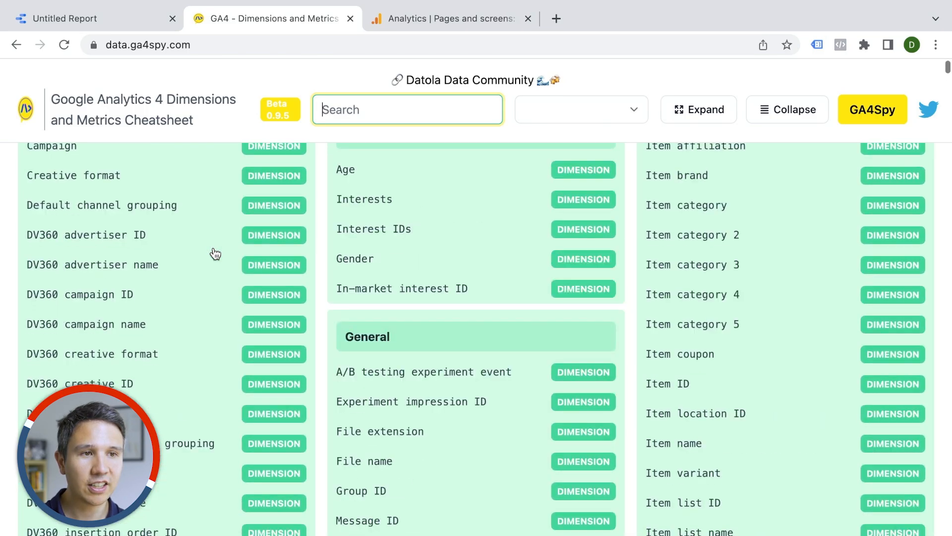
{"action": "scroll", "coordinate": [215, 254], "scroll_direction": "down", "scroll_amount": 1}
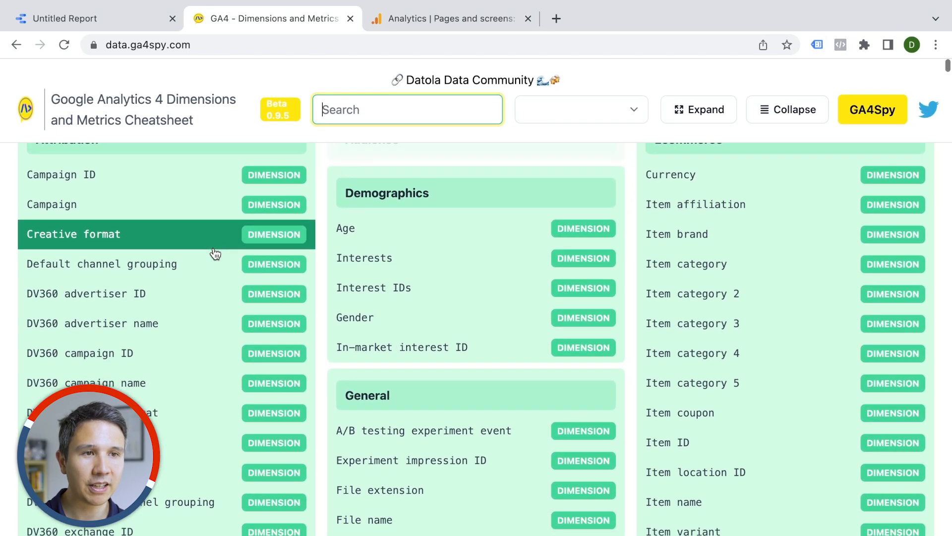
{"action": "scroll", "coordinate": [215, 254], "scroll_direction": "up", "scroll_amount": 1}
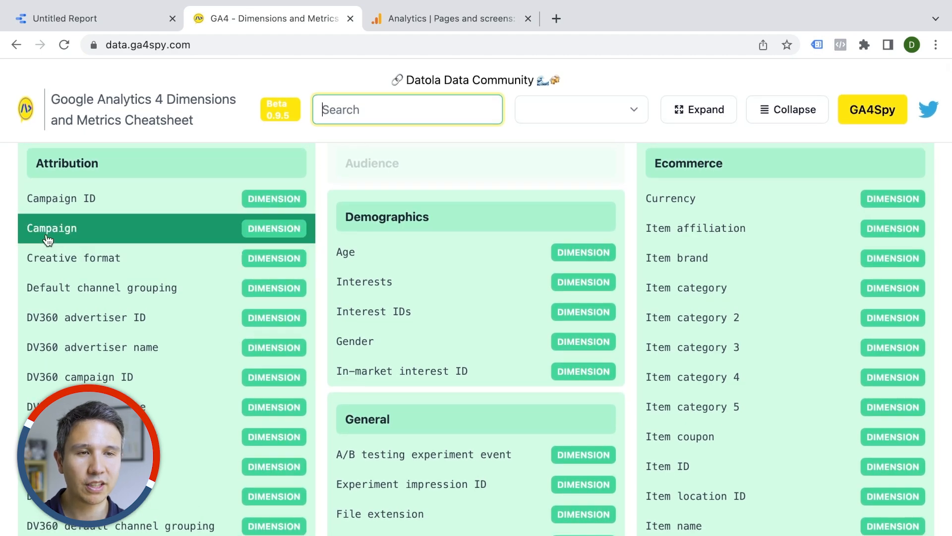
{"action": "left_click", "coordinate": [66, 240]}
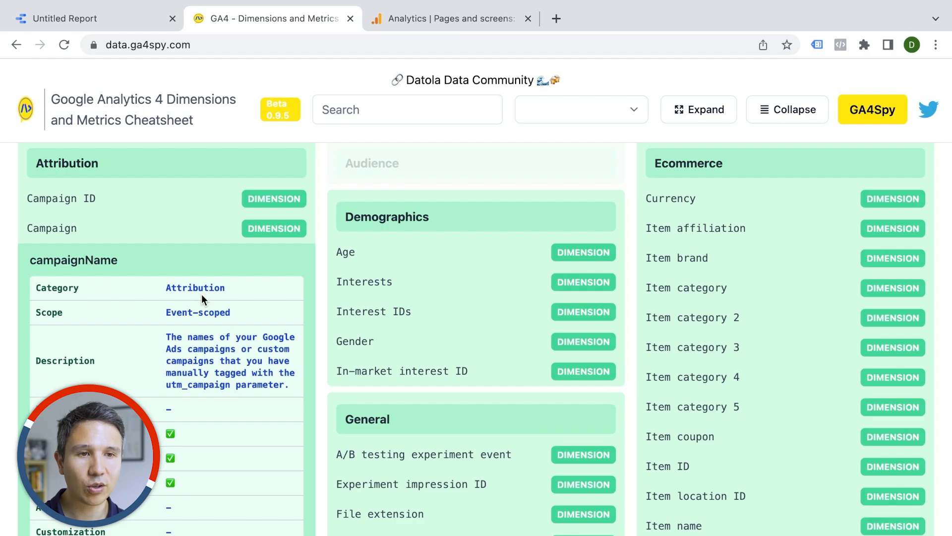
{"action": "scroll", "coordinate": [132, 371], "scroll_direction": "down", "scroll_amount": 2}
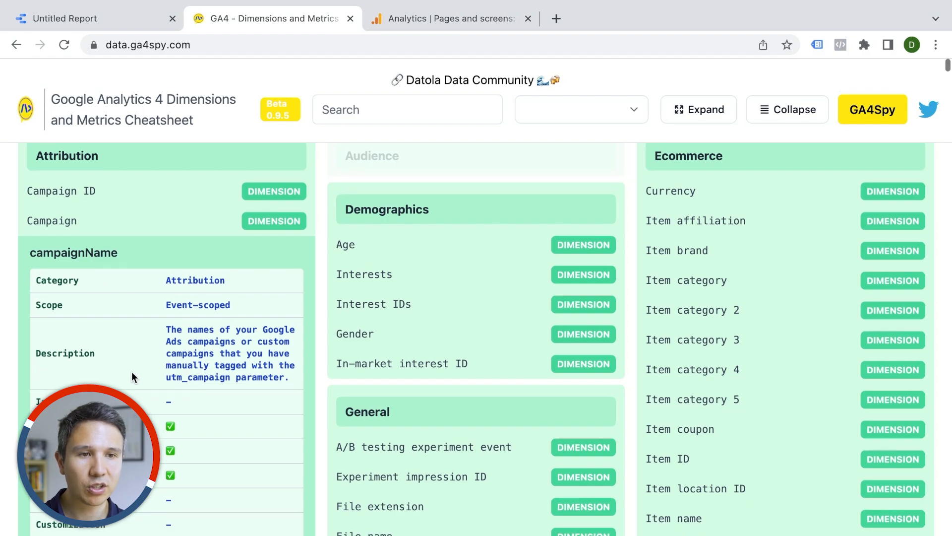
{"action": "scroll", "coordinate": [132, 371], "scroll_direction": "down", "scroll_amount": 2}
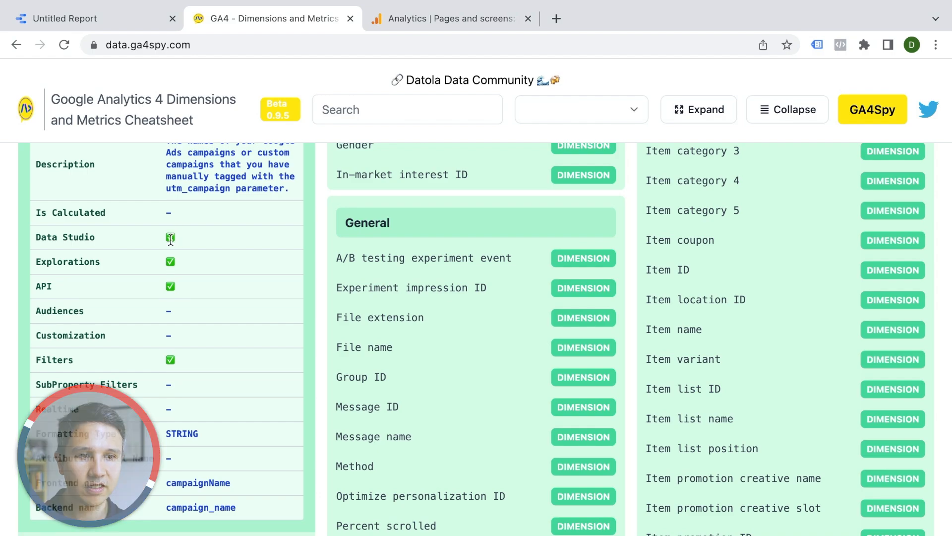
{"action": "scroll", "coordinate": [134, 383], "scroll_direction": "down", "scroll_amount": 1}
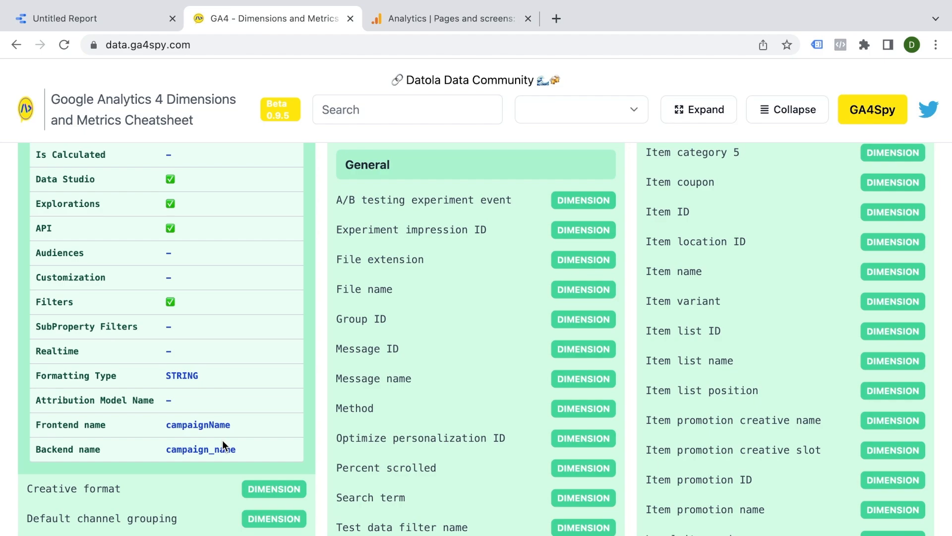
{"action": "scroll", "coordinate": [175, 415], "scroll_direction": "up", "scroll_amount": 2}
{"action": "scroll", "coordinate": [176, 416], "scroll_direction": "up", "scroll_amount": 1}
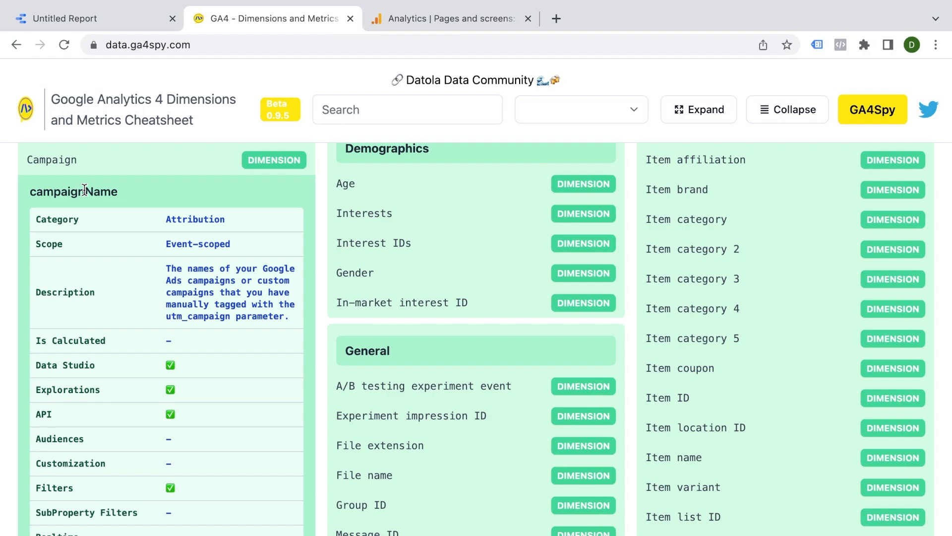
Step: Search the available fields for campaign and add a new table with the Campaign dimension below the events table
{"action": "left_click", "coordinate": [117, 20]}
{"action": "double_click", "coordinate": [858, 238]}
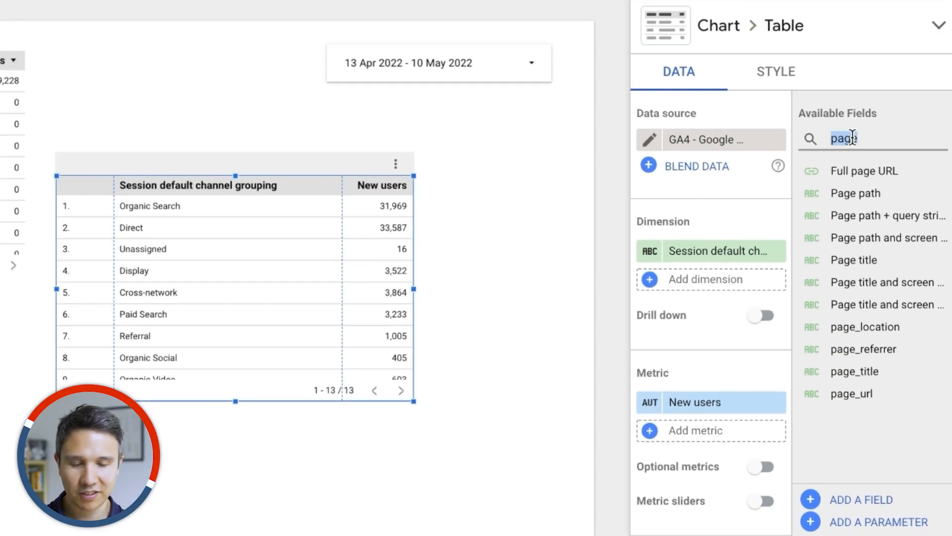
{"action": "type", "text": "campaign"}
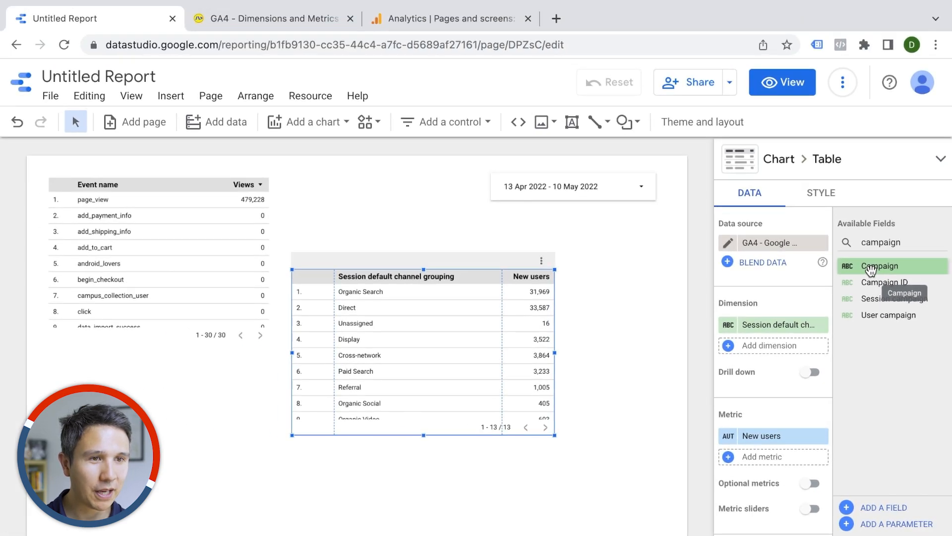
{"action": "left_click_drag", "start_coordinate": [866, 251], "coordinate": [56, 383]}
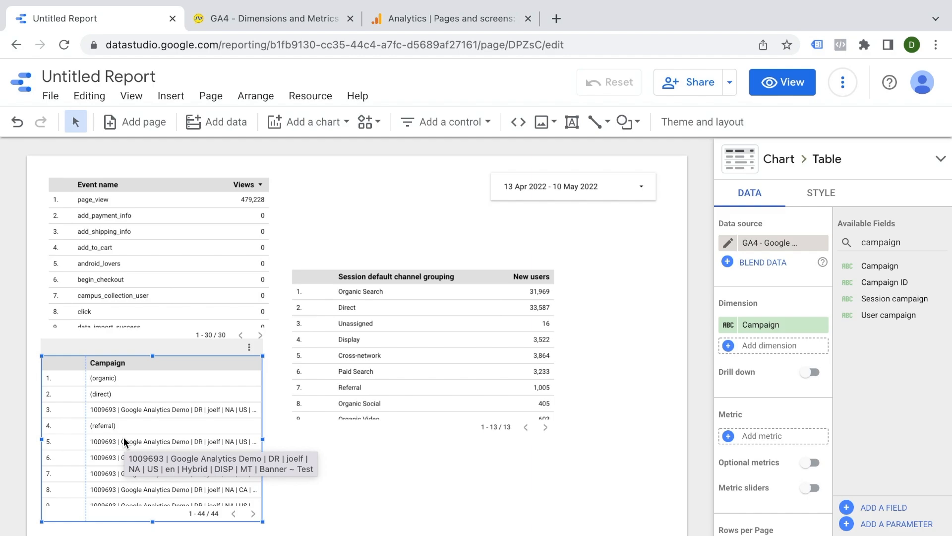
Step: Look up the Ecommerce quantity metric's details in the cheatsheet
{"action": "left_click", "coordinate": [228, 25]}
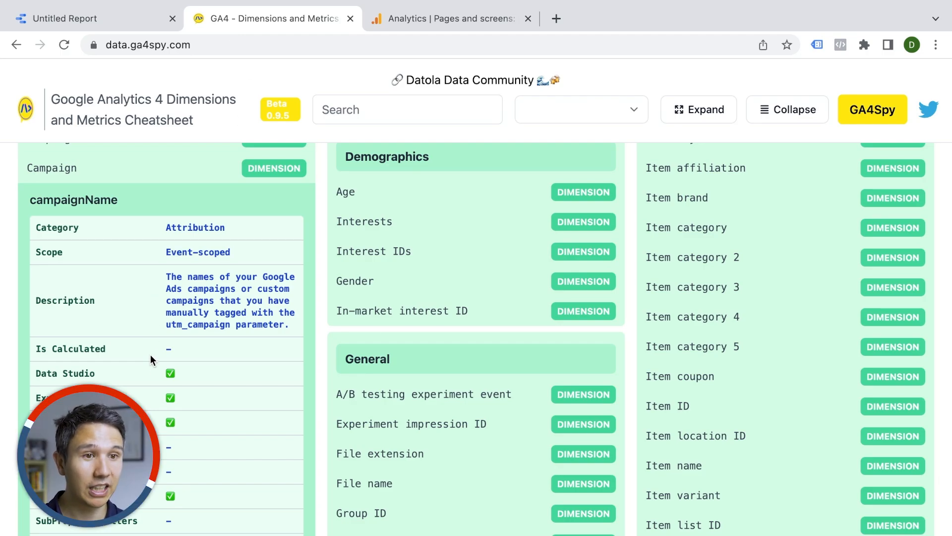
{"action": "scroll", "coordinate": [317, 361], "scroll_direction": "down", "scroll_amount": 12}
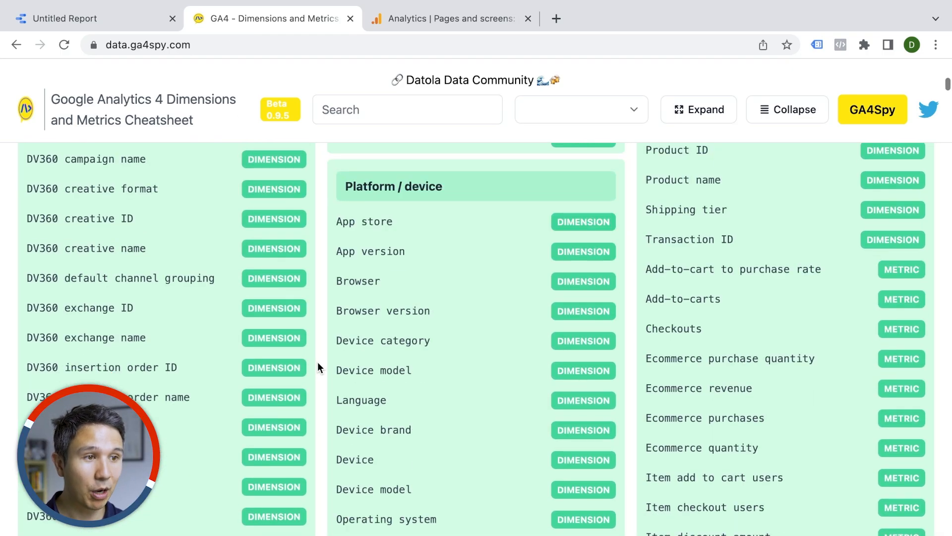
{"action": "scroll", "coordinate": [318, 367], "scroll_direction": "down", "scroll_amount": 4}
{"action": "left_click", "coordinate": [701, 263]}
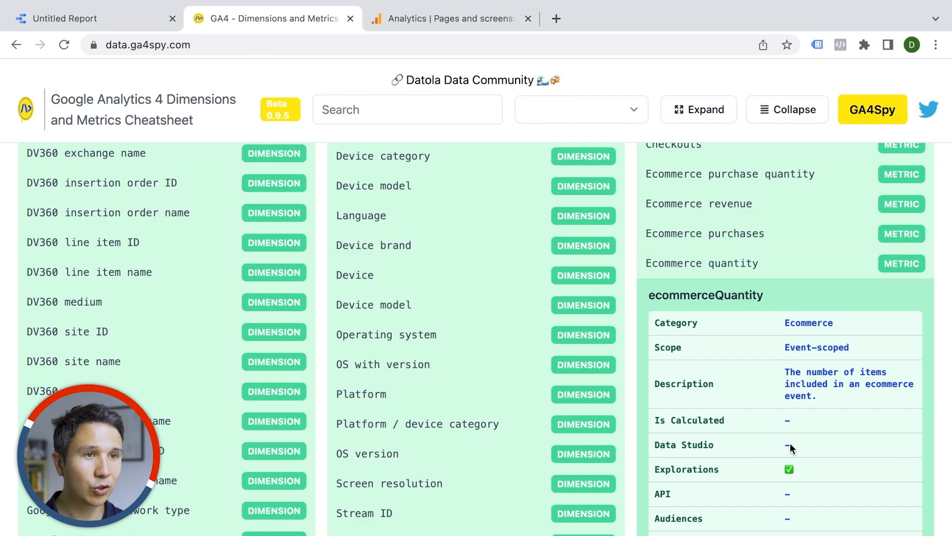
Step: Return to the report and clear the search in the available fields list
{"action": "left_click", "coordinate": [94, 19]}
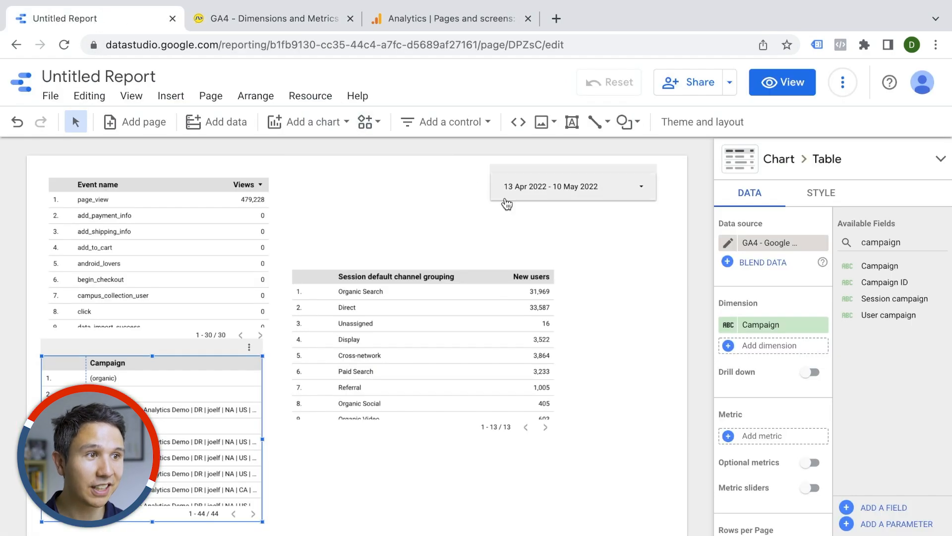
{"action": "left_click", "coordinate": [919, 245]}
{"action": "double_click", "coordinate": [919, 245]}
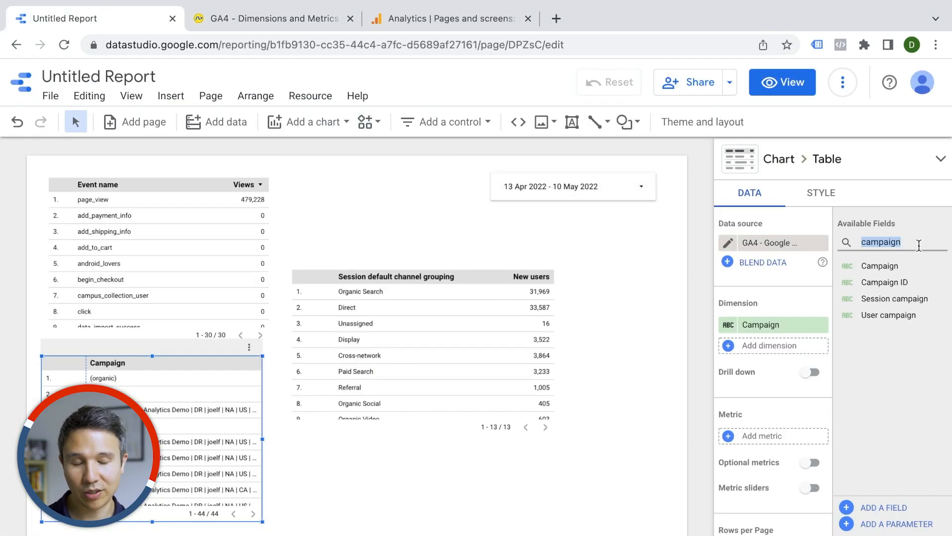
{"action": "key", "text": "BackSpace"}
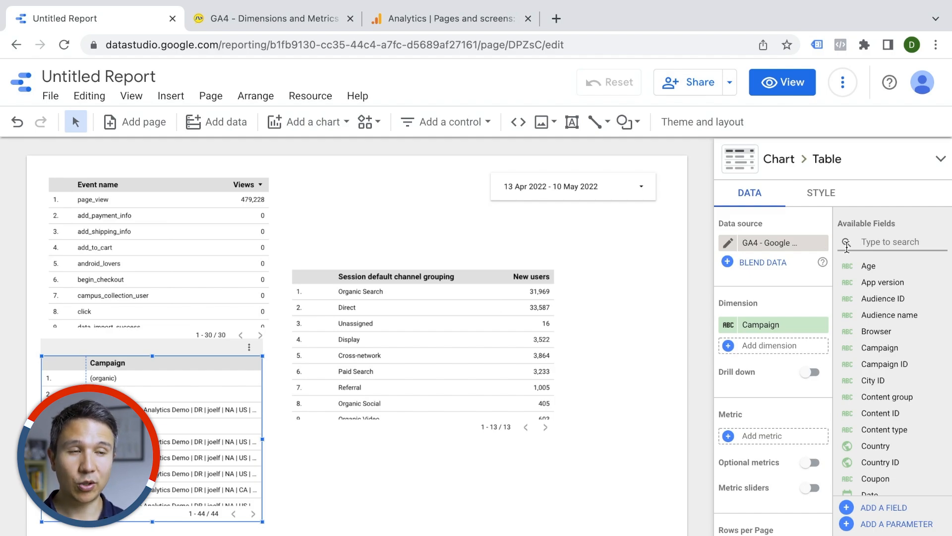
Step: Open the Configure section of the Analytics property to view its events
{"action": "left_click", "coordinate": [405, 26]}
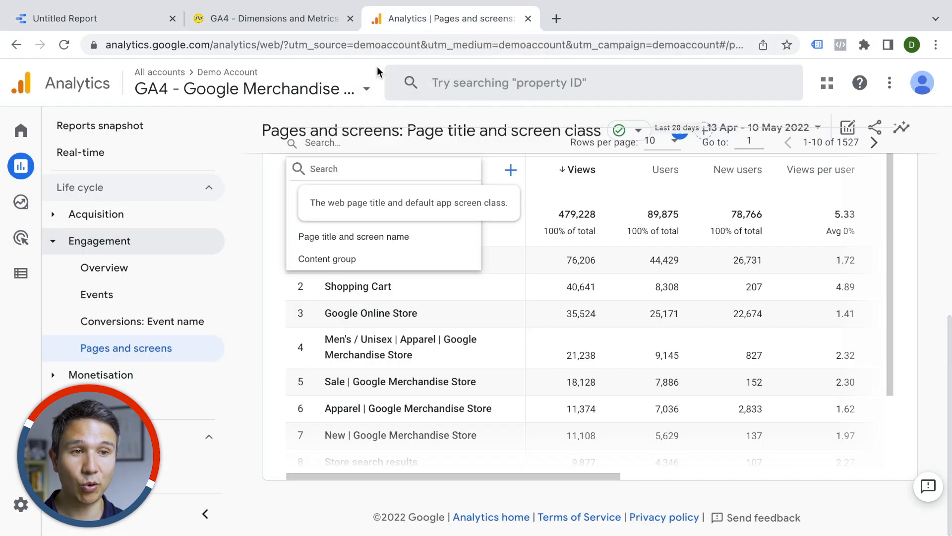
{"action": "left_click", "coordinate": [54, 242]}
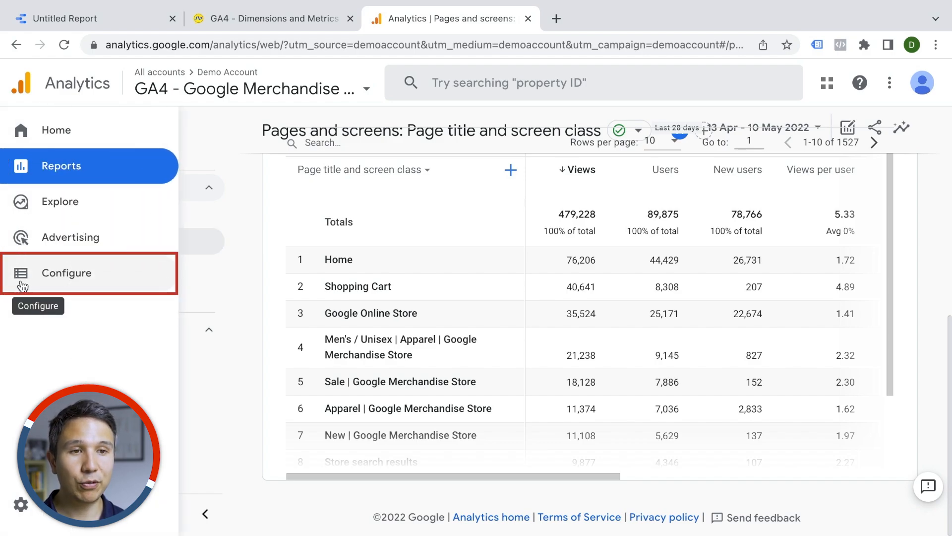
{"action": "left_click", "coordinate": [22, 285]}
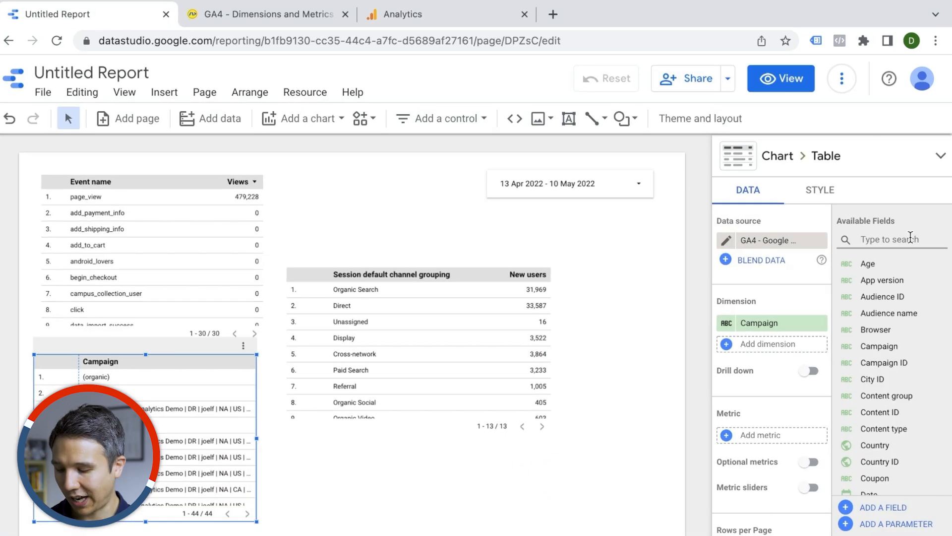
Step: Search the report's available fields for high, then clear the search
{"action": "left_click", "coordinate": [911, 238]}
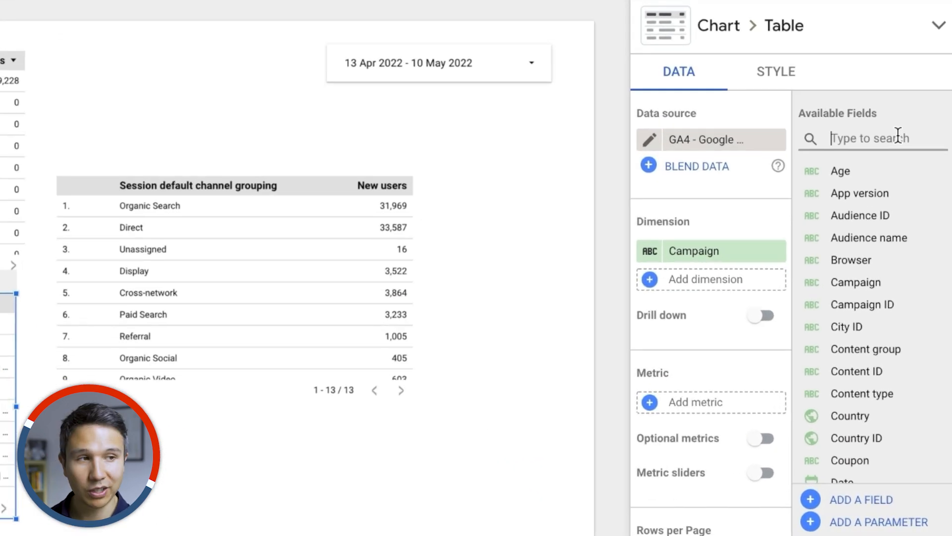
{"action": "type", "text": "high"}
{"action": "key", "text": "BackSpace"}
{"action": "key", "text": "BackSpace"}
{"action": "key", "text": "BackSpace"}
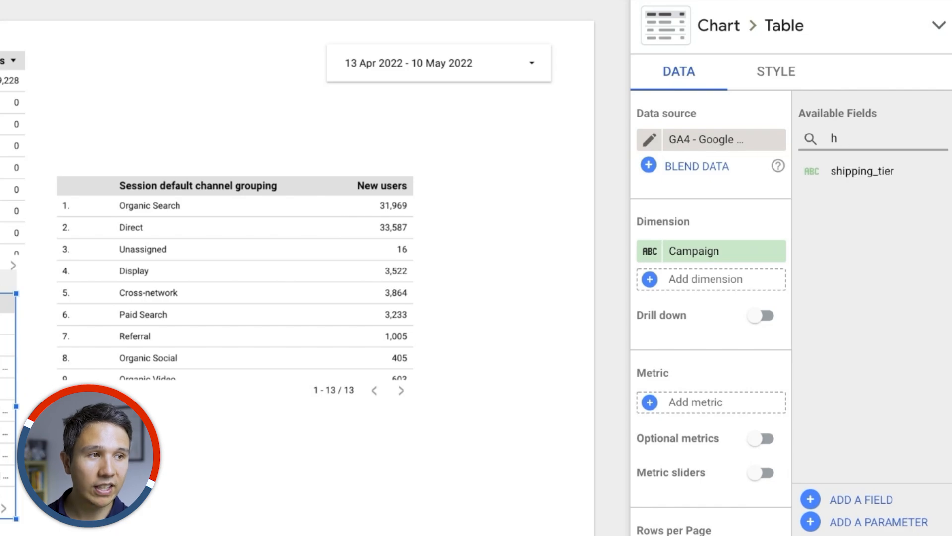
{"action": "key", "text": "BackSpace"}
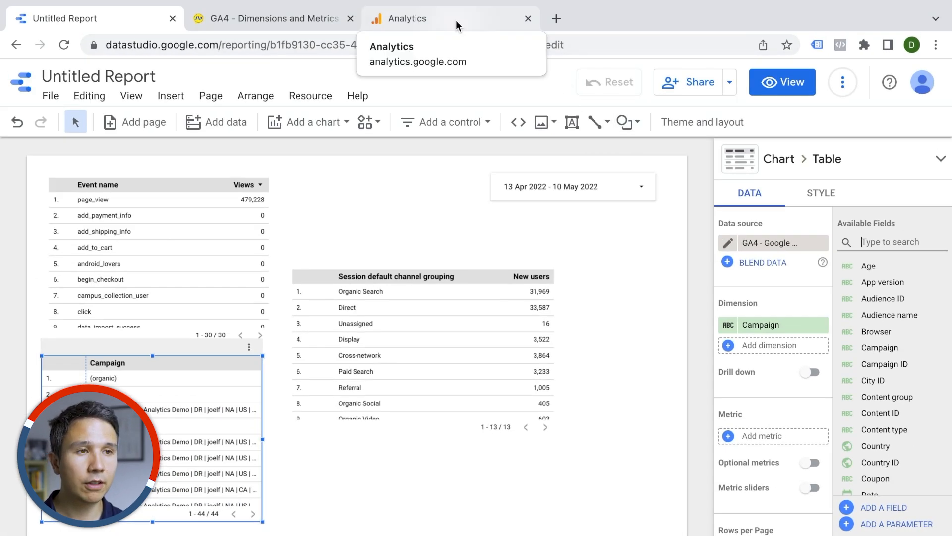
Step: Open Custom definitions in Analytics and review the list of custom dimensions
{"action": "left_click", "coordinate": [457, 19]}
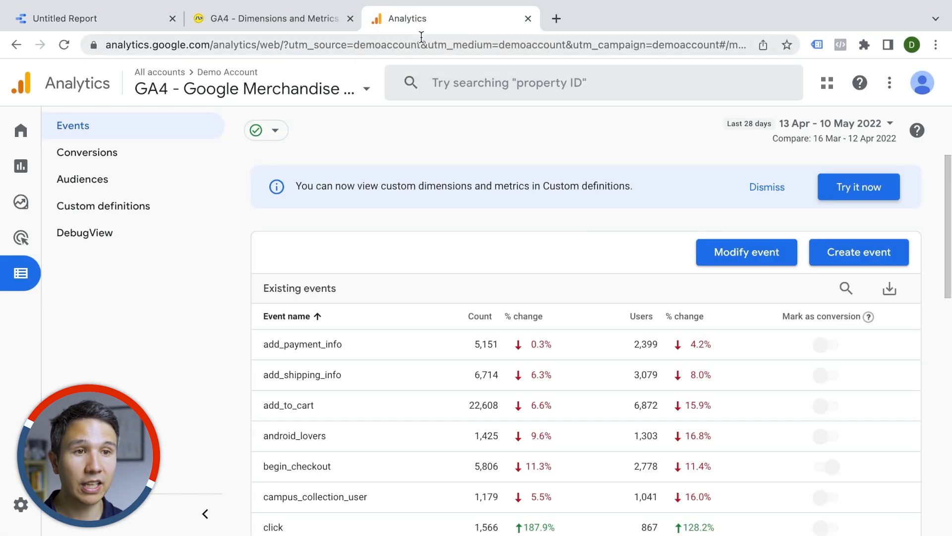
{"action": "left_click", "coordinate": [148, 208]}
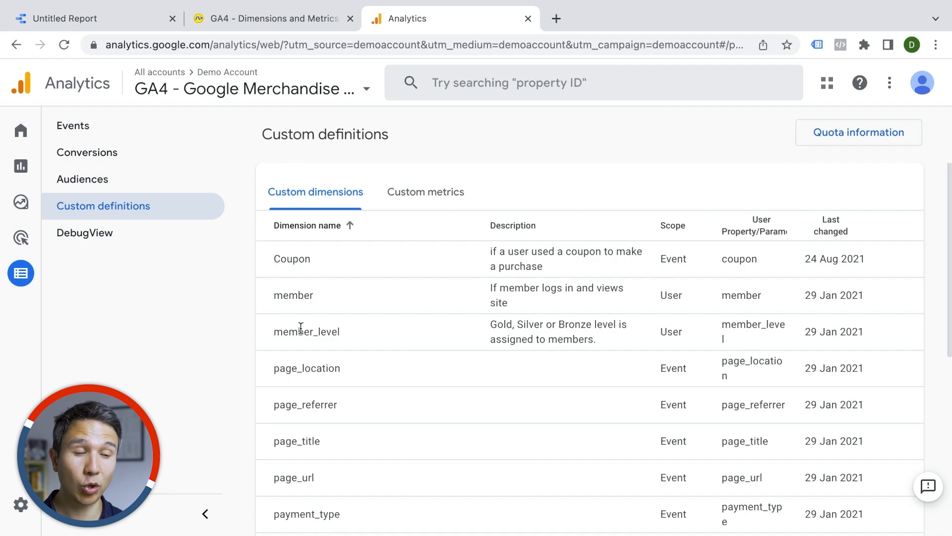
{"action": "scroll", "coordinate": [301, 328], "scroll_direction": "down", "scroll_amount": 1}
{"action": "scroll", "coordinate": [301, 328], "scroll_direction": "down", "scroll_amount": 1}
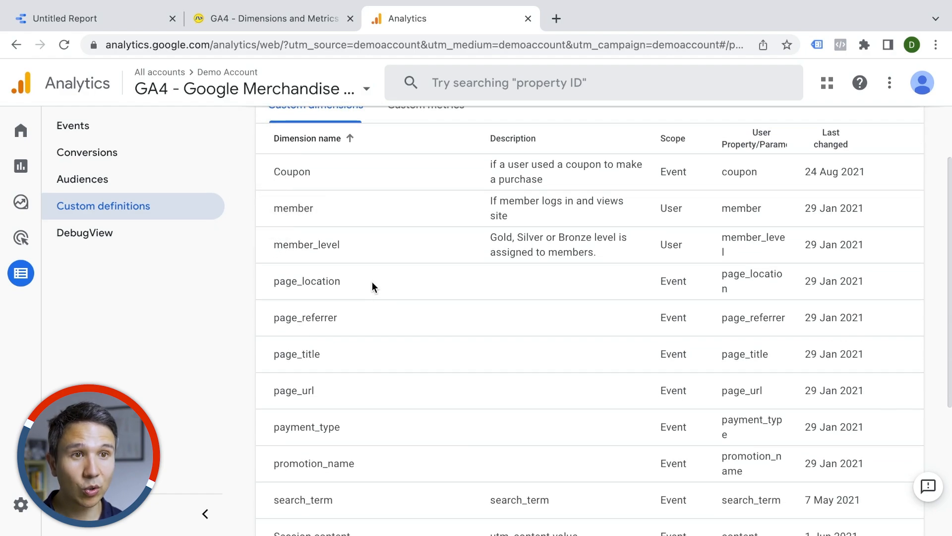
Step: Add a data control to the report above the channel grouping table
{"action": "left_click", "coordinate": [85, 22]}
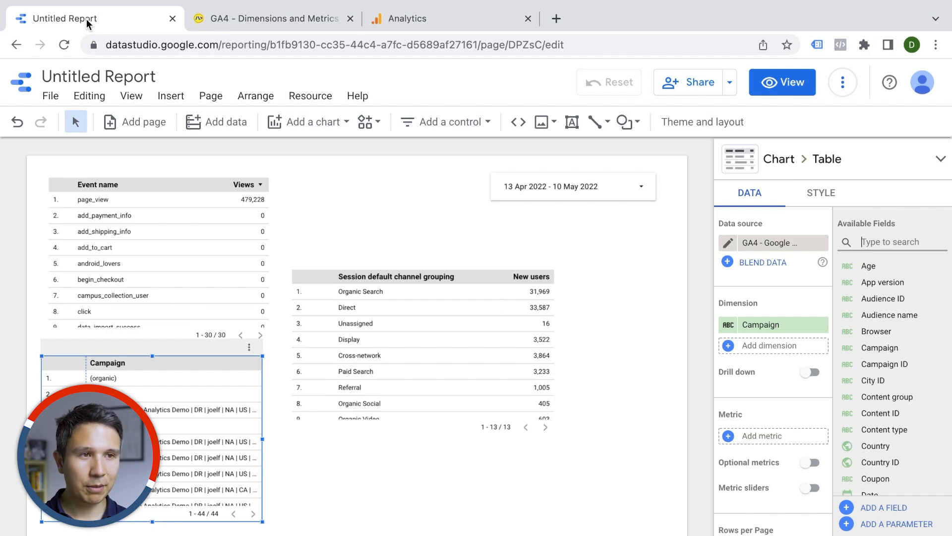
{"action": "left_click", "coordinate": [434, 113]}
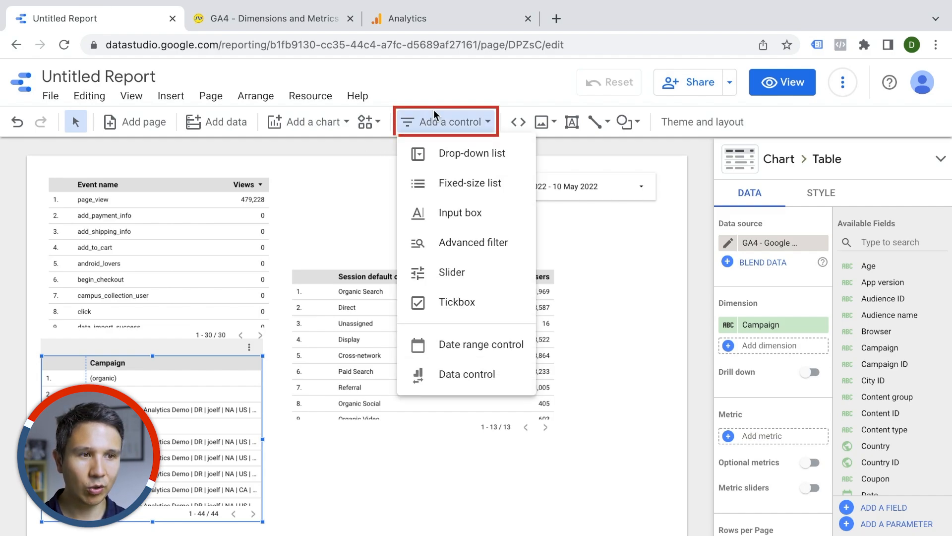
{"action": "left_click", "coordinate": [433, 376]}
{"action": "left_click", "coordinate": [337, 219]}
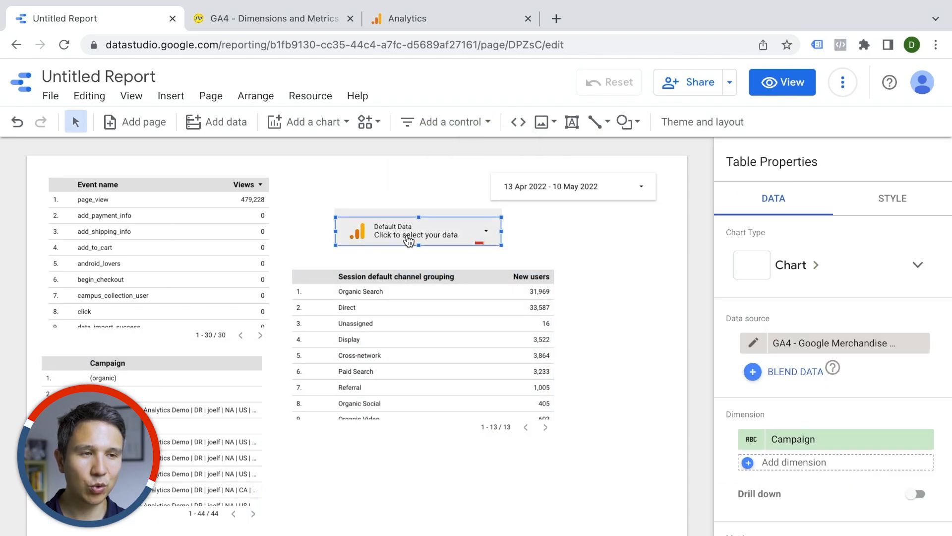
Step: Browse the data control's list of data sources, then move the control to the left of the date range control
{"action": "left_click", "coordinate": [489, 237]}
{"action": "scroll", "coordinate": [449, 371], "scroll_direction": "down", "scroll_amount": 5}
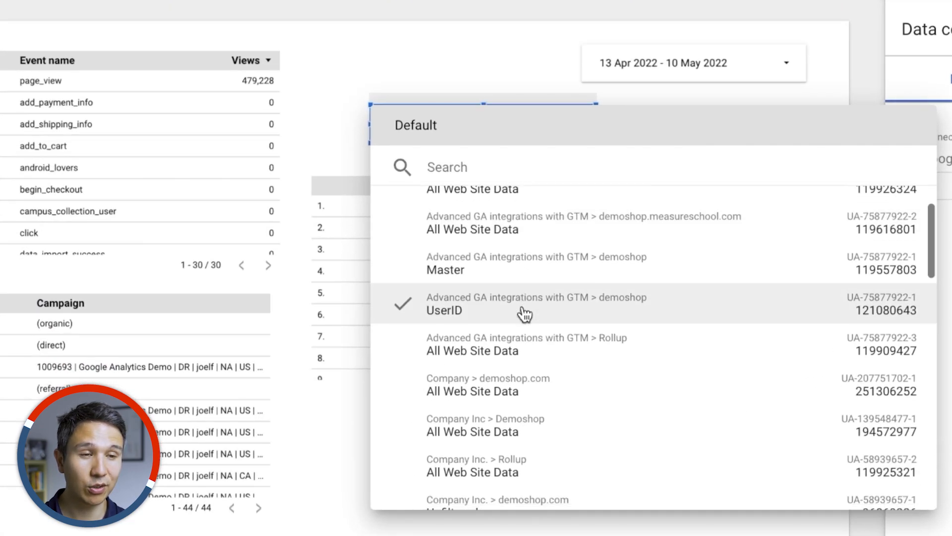
{"action": "scroll", "coordinate": [525, 313], "scroll_direction": "down", "scroll_amount": 2}
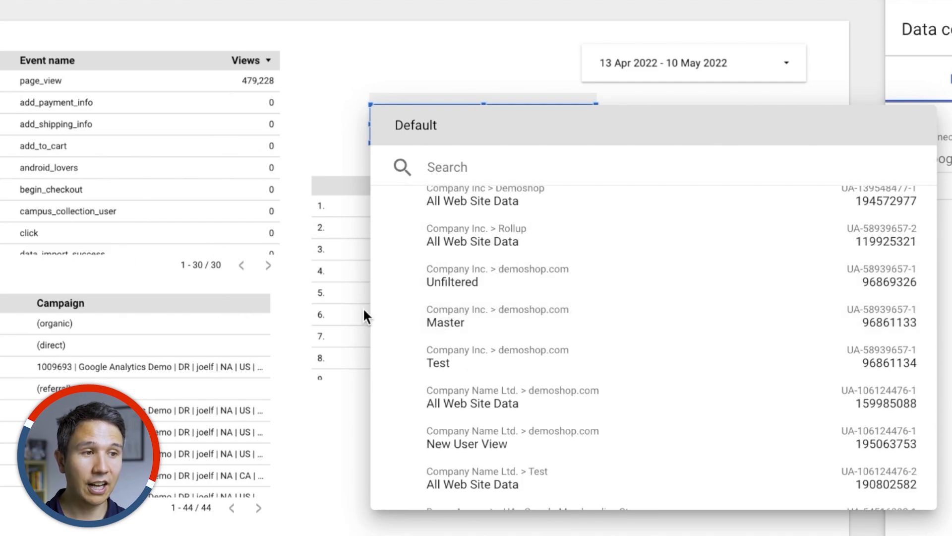
{"action": "scroll", "coordinate": [457, 293], "scroll_direction": "down", "scroll_amount": 10}
{"action": "scroll", "coordinate": [522, 293], "scroll_direction": "up", "scroll_amount": 8}
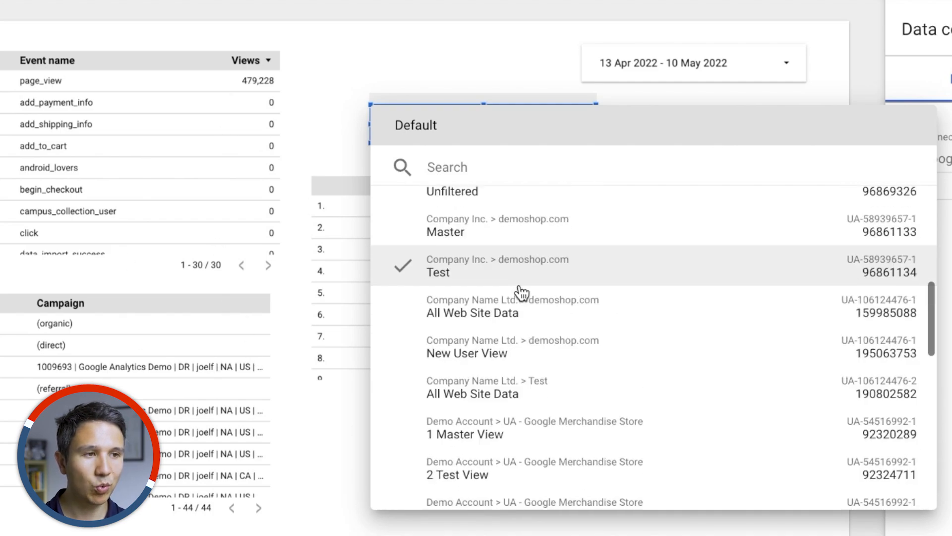
{"action": "scroll", "coordinate": [522, 293], "scroll_direction": "up", "scroll_amount": 8}
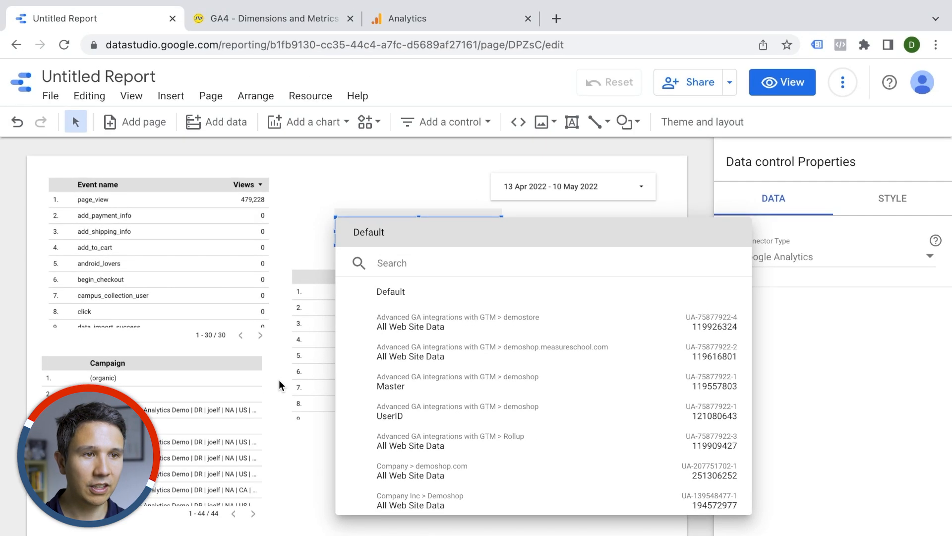
{"action": "left_click", "coordinate": [291, 332]}
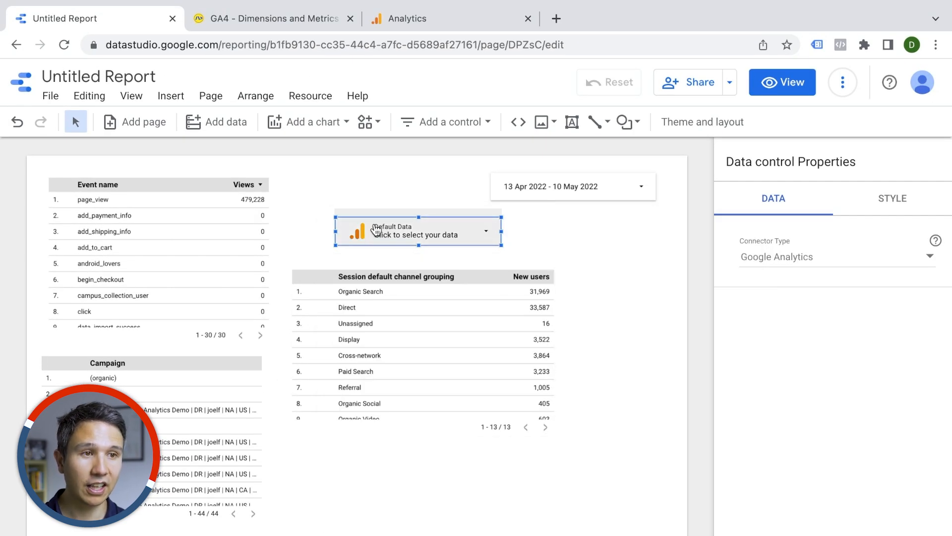
{"action": "left_click_drag", "start_coordinate": [382, 238], "coordinate": [332, 196]}
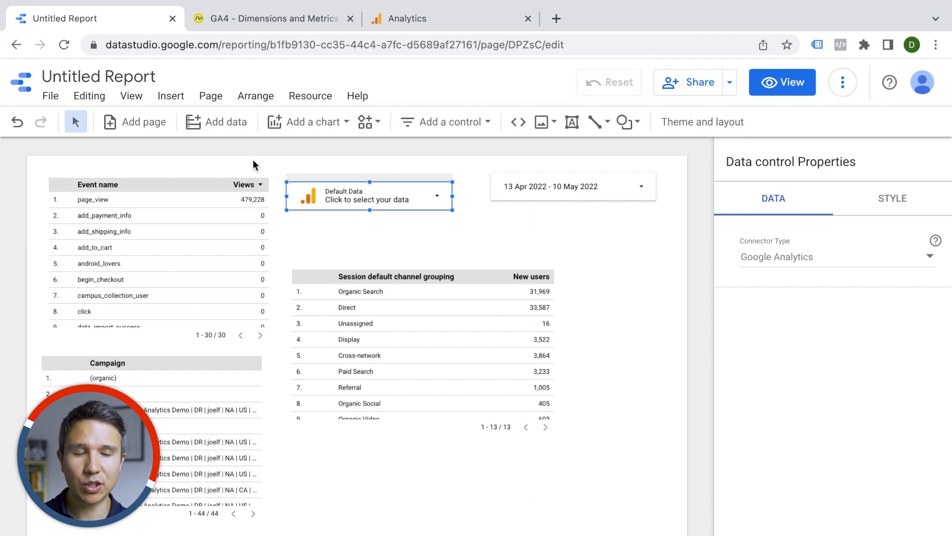
Step: Open the [Sample] Google Analytics Marketing Website report from Data Studio home and switch it to edit mode
{"action": "left_click", "coordinate": [21, 82]}
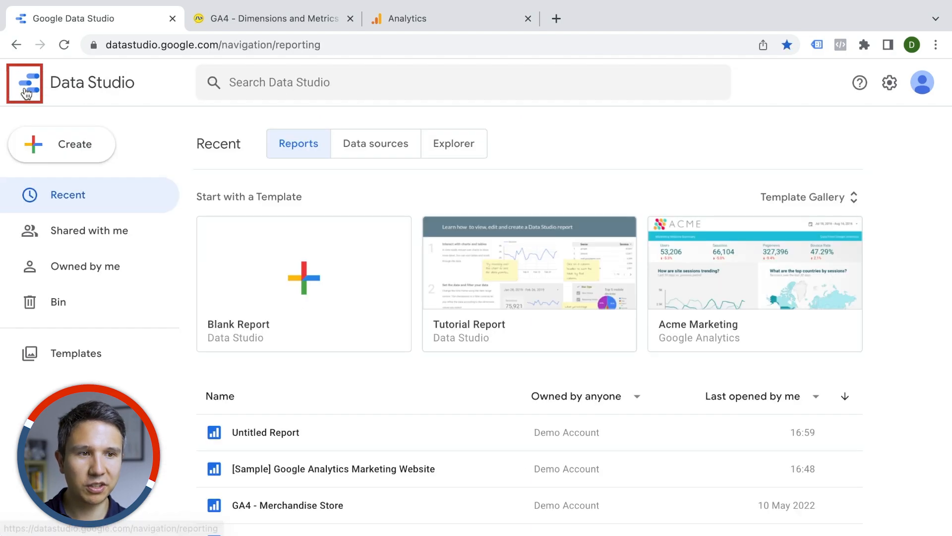
{"action": "scroll", "coordinate": [322, 221], "scroll_direction": "down", "scroll_amount": 4}
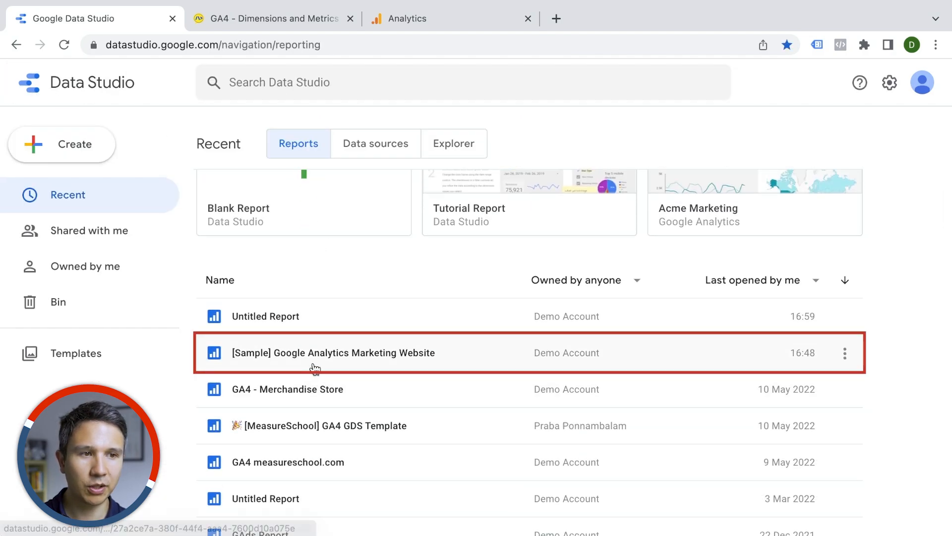
{"action": "left_click", "coordinate": [313, 367]}
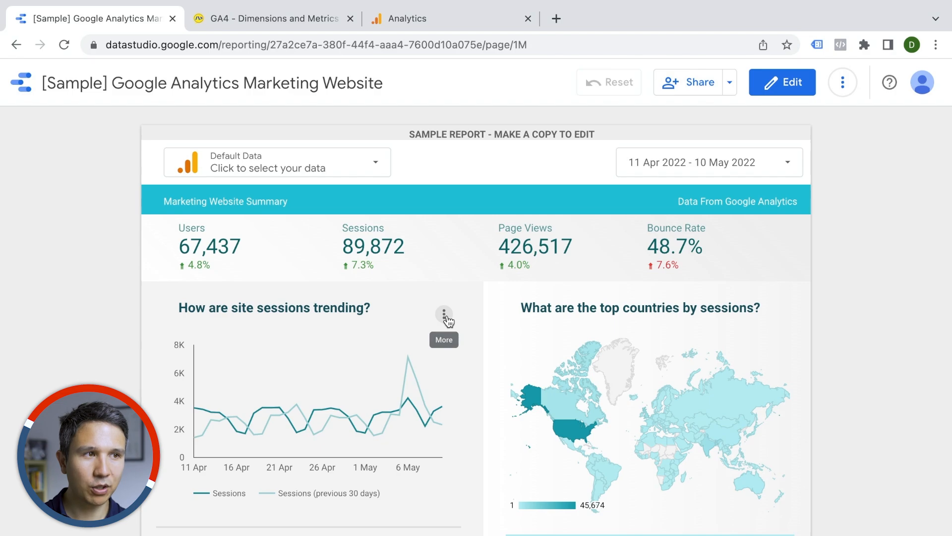
{"action": "left_click", "coordinate": [444, 314]}
{"action": "left_click", "coordinate": [787, 83]}
{"action": "left_click", "coordinate": [786, 83]}
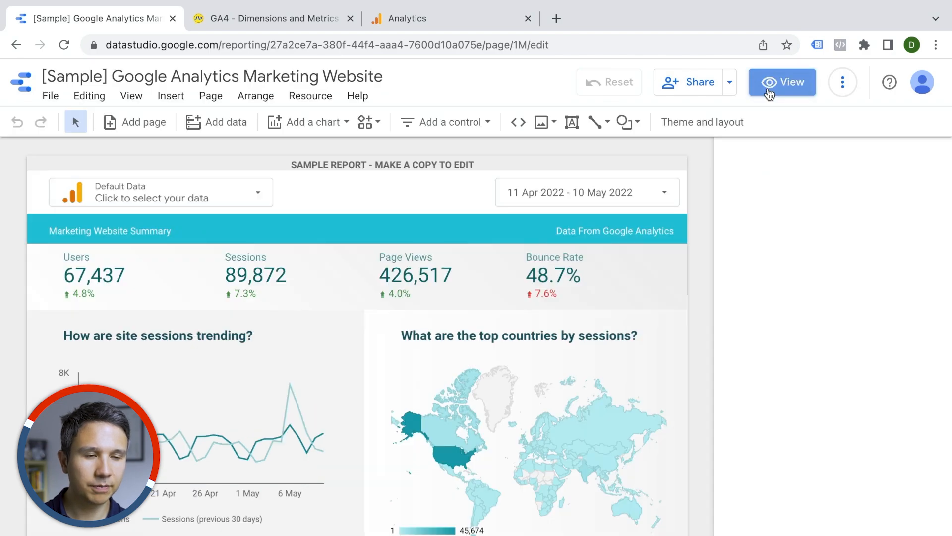
Step: Select the sample report's country table and review its data properties
{"action": "scroll", "coordinate": [433, 312], "scroll_direction": "down", "scroll_amount": 4}
{"action": "scroll", "coordinate": [419, 323], "scroll_direction": "down", "scroll_amount": 3}
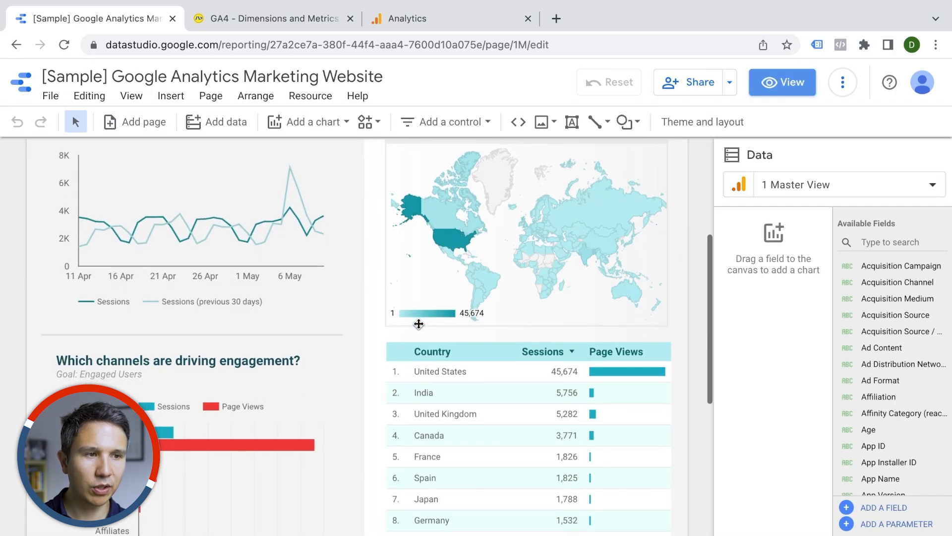
{"action": "left_click", "coordinate": [522, 331]}
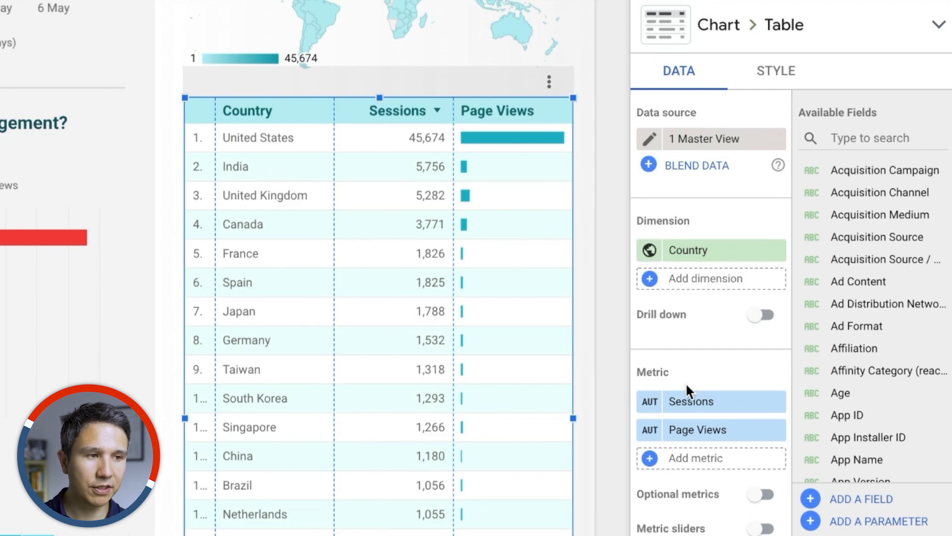
{"action": "scroll", "coordinate": [687, 439], "scroll_direction": "down", "scroll_amount": 10}
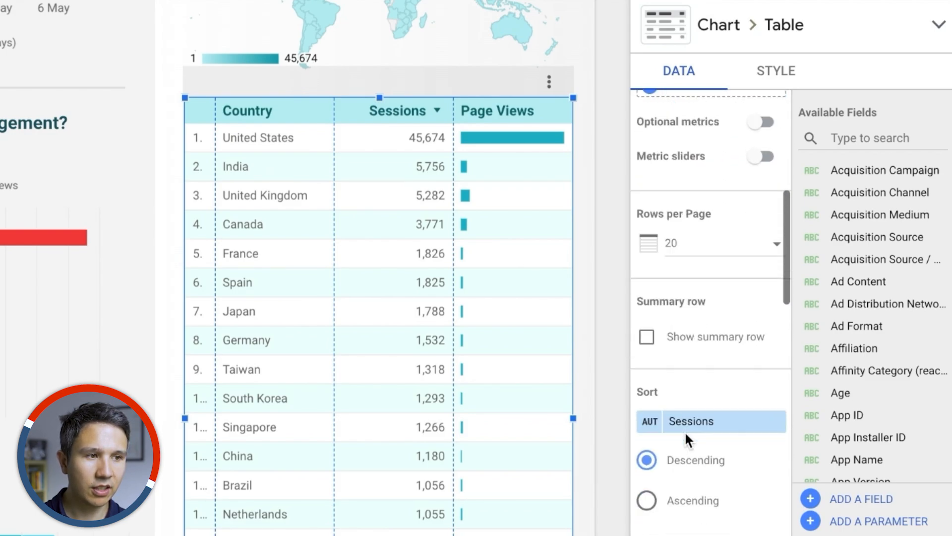
{"action": "scroll", "coordinate": [703, 285], "scroll_direction": "down", "scroll_amount": 5}
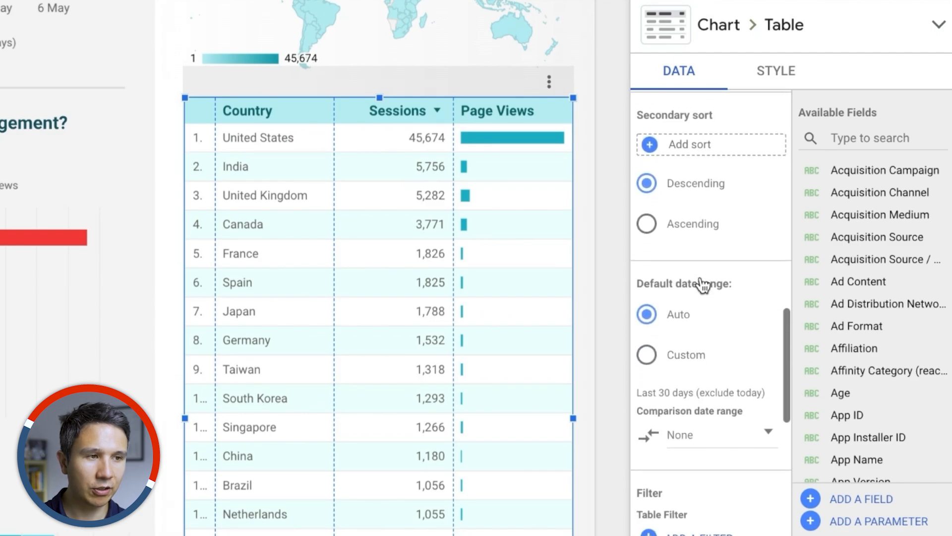
{"action": "scroll", "coordinate": [701, 278], "scroll_direction": "down", "scroll_amount": 4}
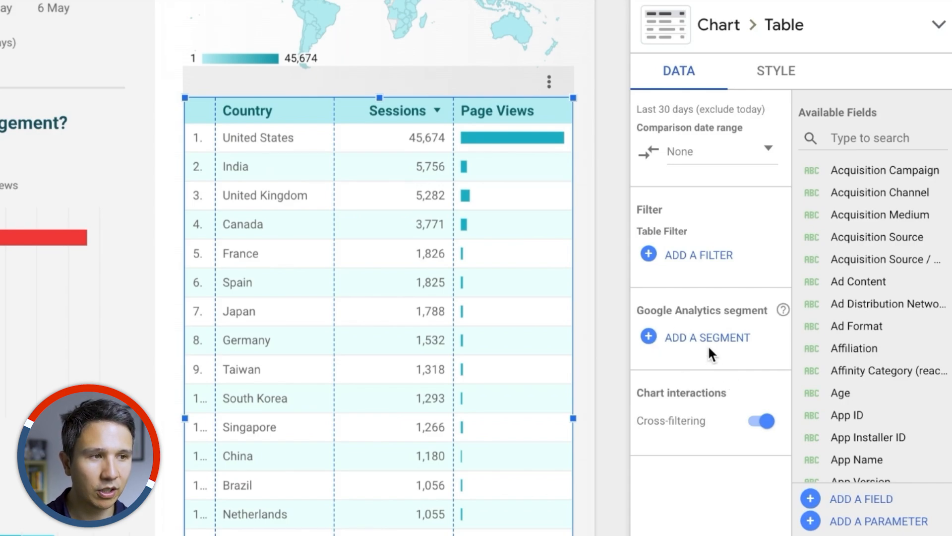
{"action": "scroll", "coordinate": [688, 230], "scroll_direction": "up", "scroll_amount": 5}
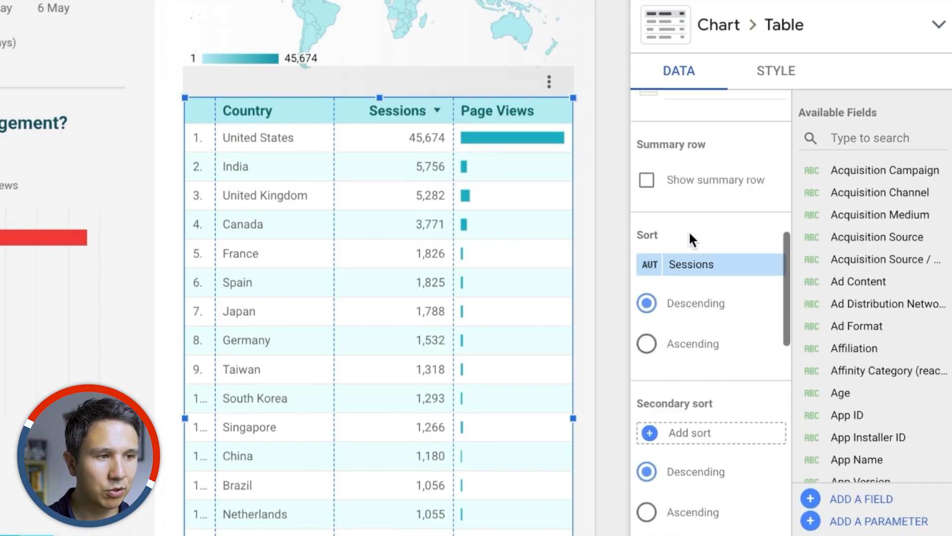
{"action": "scroll", "coordinate": [688, 230], "scroll_direction": "up", "scroll_amount": 10}
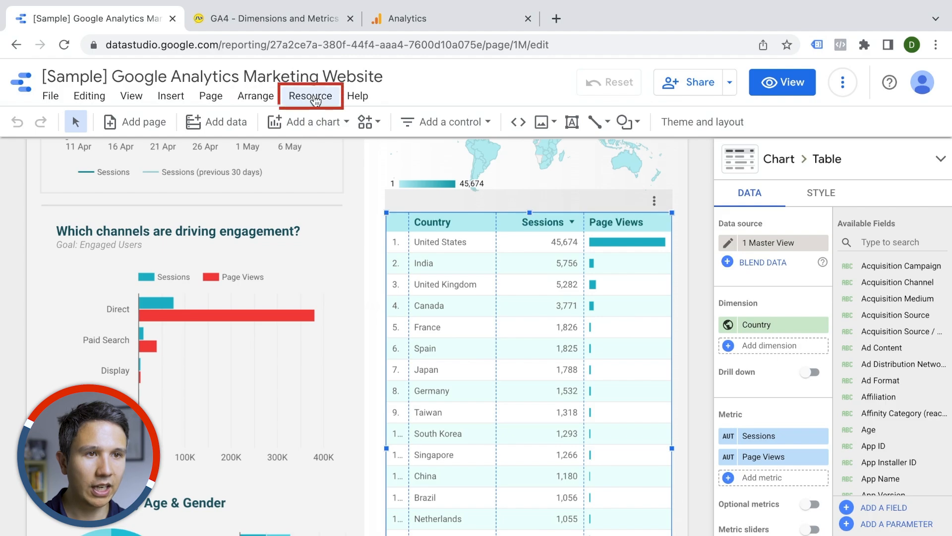
Step: Add the GA4 - Google Merchandise Store property from the Demo Account to the report as a new Google Analytics data source
{"action": "left_click", "coordinate": [310, 96]}
{"action": "left_click", "coordinate": [342, 124]}
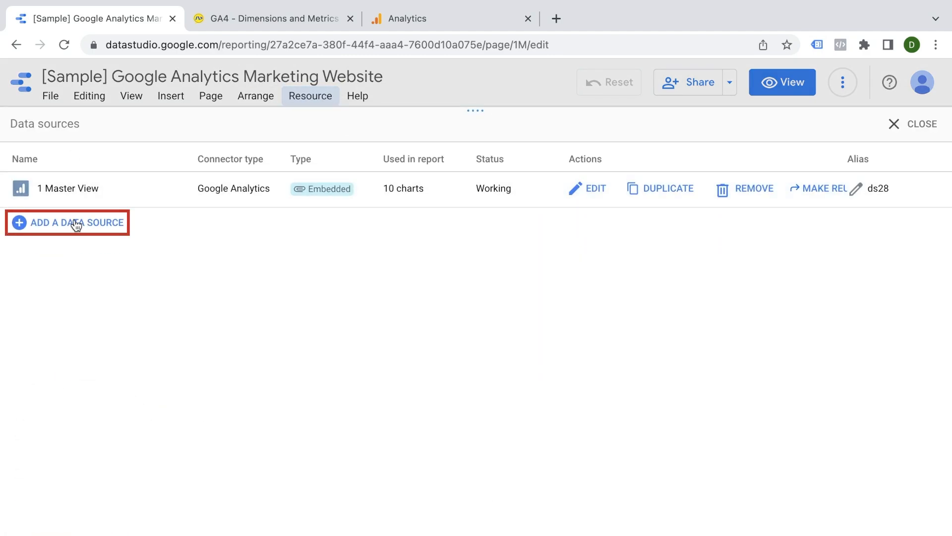
{"action": "left_click", "coordinate": [74, 221]}
{"action": "left_click", "coordinate": [170, 328]}
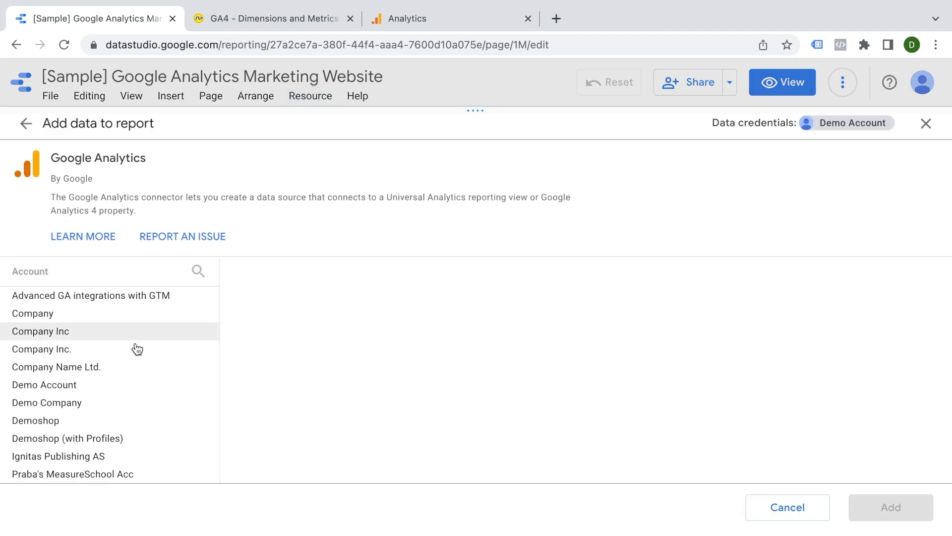
{"action": "left_click", "coordinate": [64, 386]}
{"action": "left_click", "coordinate": [327, 332]}
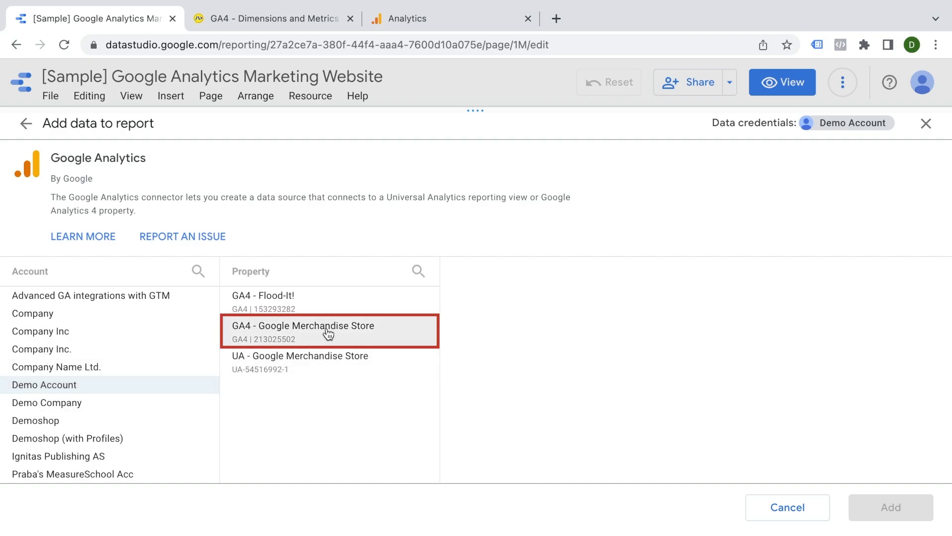
{"action": "left_click", "coordinate": [868, 507]}
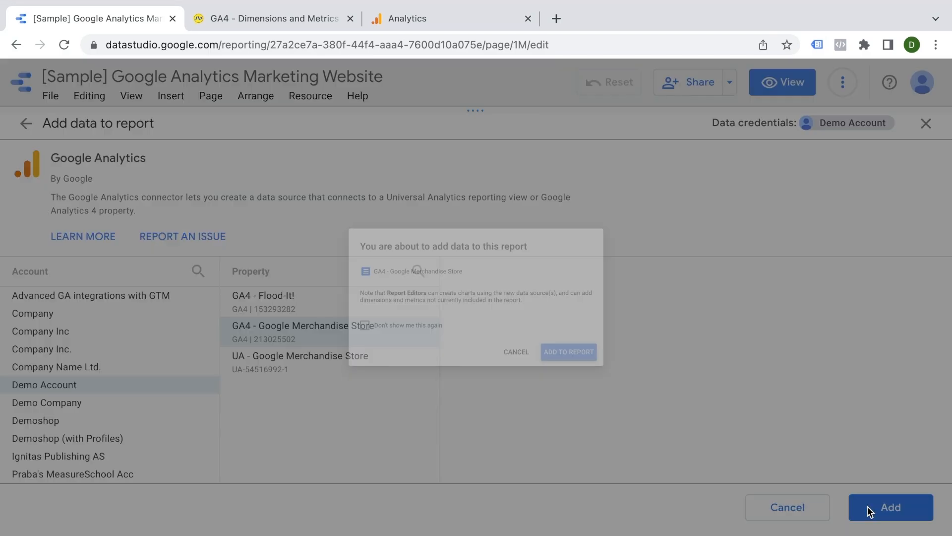
{"action": "left_click", "coordinate": [622, 384]}
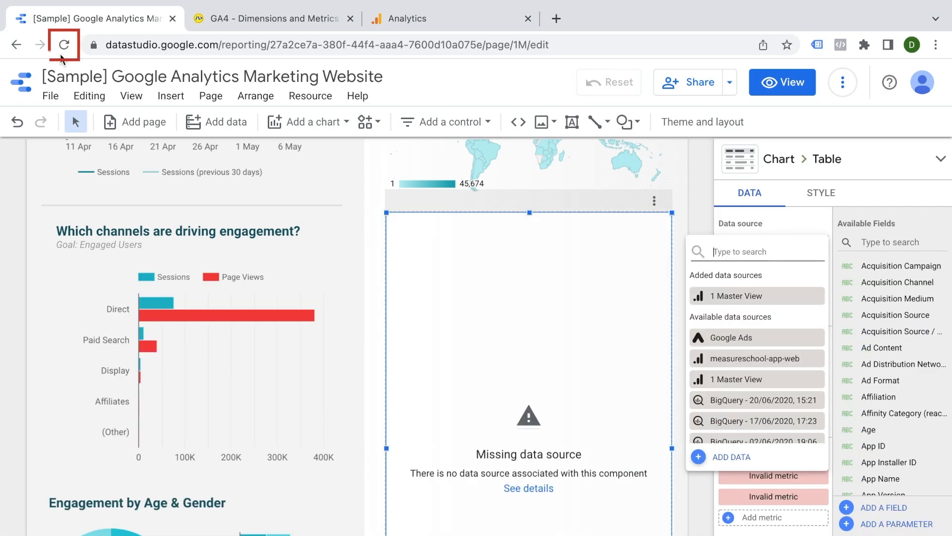
Step: Reload the report and switch the country table's data source to GA4 - Google Merchandise Store
{"action": "key", "text": "ctrl+r"}
{"action": "left_click", "coordinate": [776, 245]}
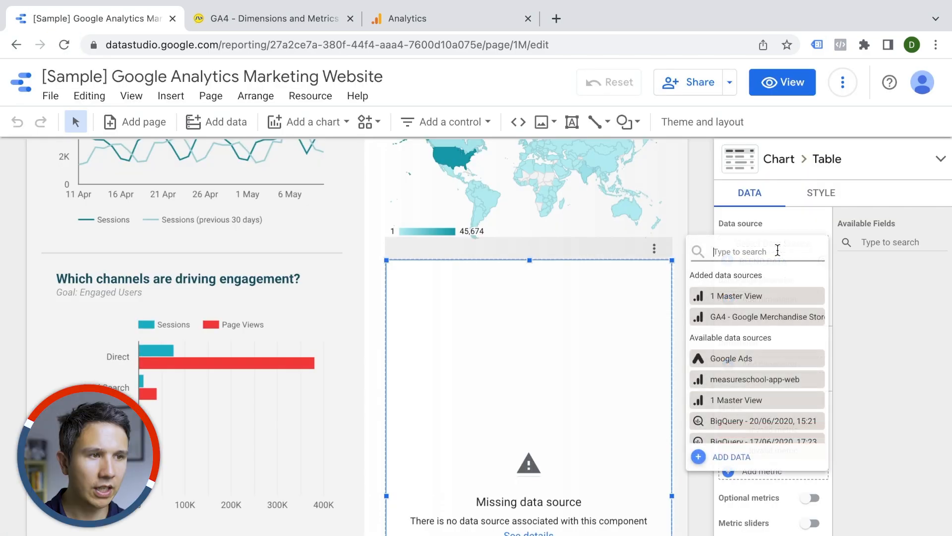
{"action": "left_click", "coordinate": [744, 320]}
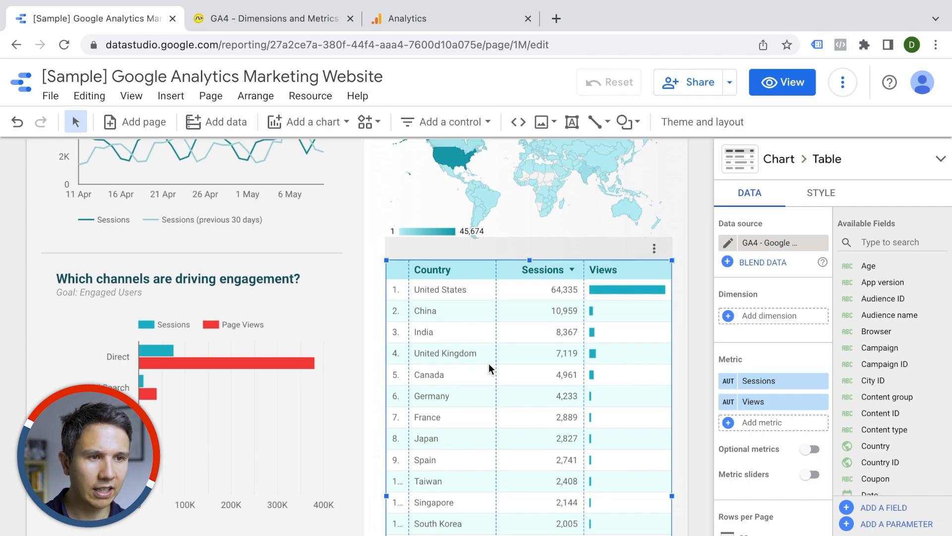
Step: Add Country as the table's dimension and look through the table's remaining data settings
{"action": "left_click", "coordinate": [813, 312]}
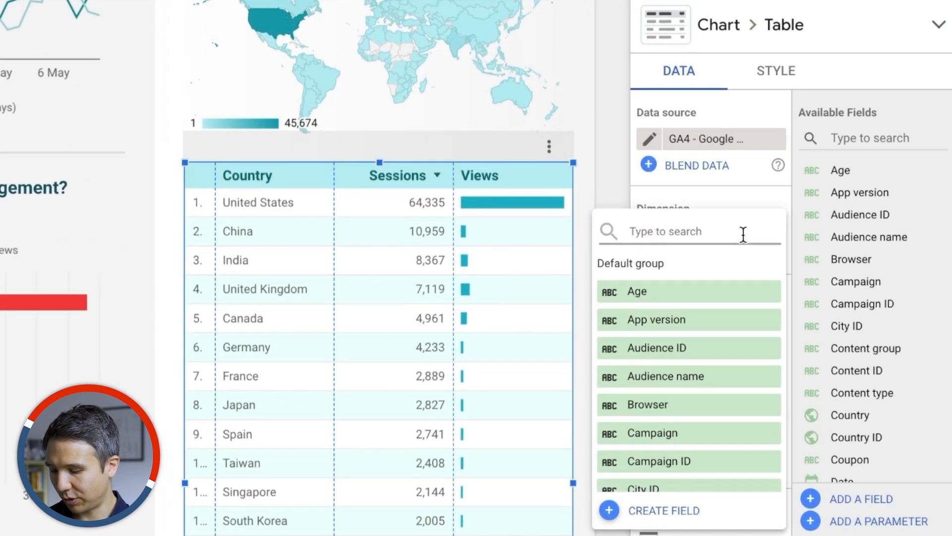
{"action": "type", "text": "country"}
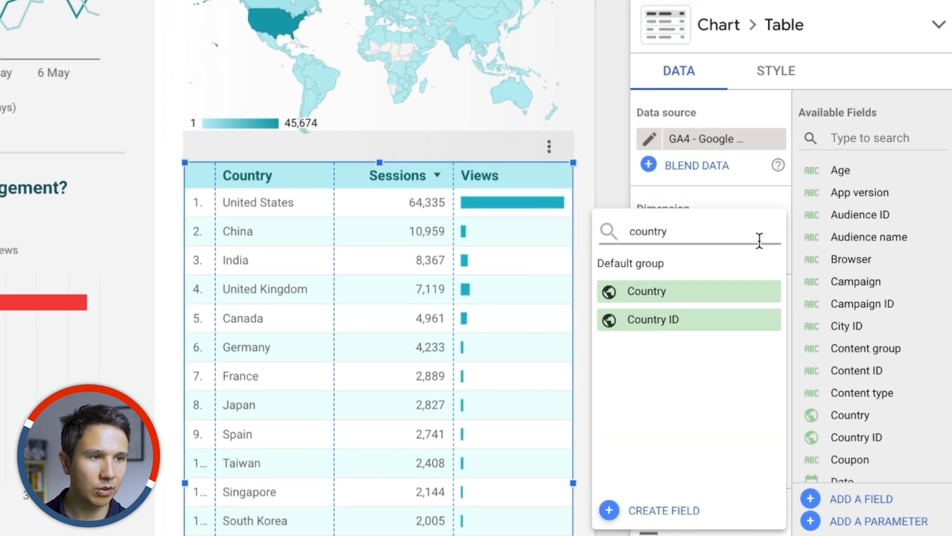
{"action": "left_click", "coordinate": [712, 294]}
{"action": "scroll", "coordinate": [712, 340], "scroll_direction": "down", "scroll_amount": 5}
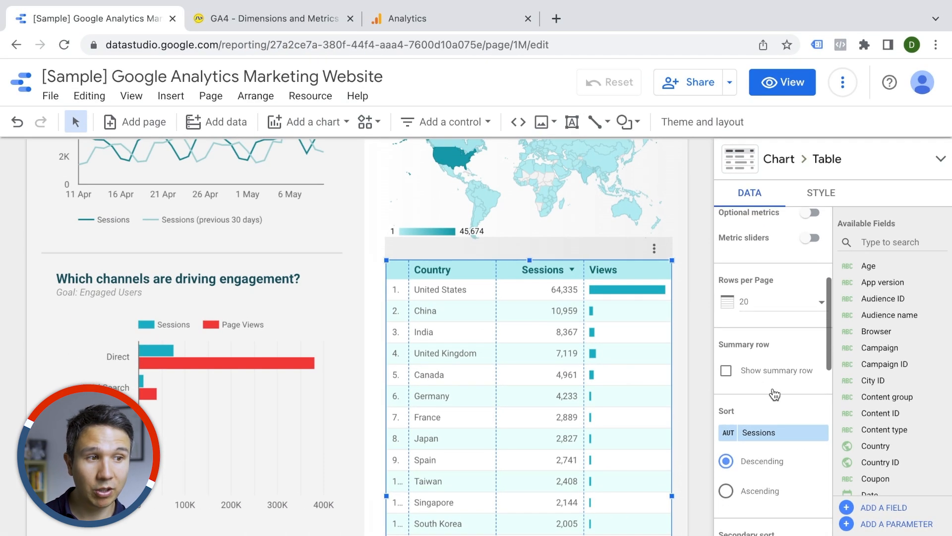
{"action": "scroll", "coordinate": [774, 394], "scroll_direction": "down", "scroll_amount": 6}
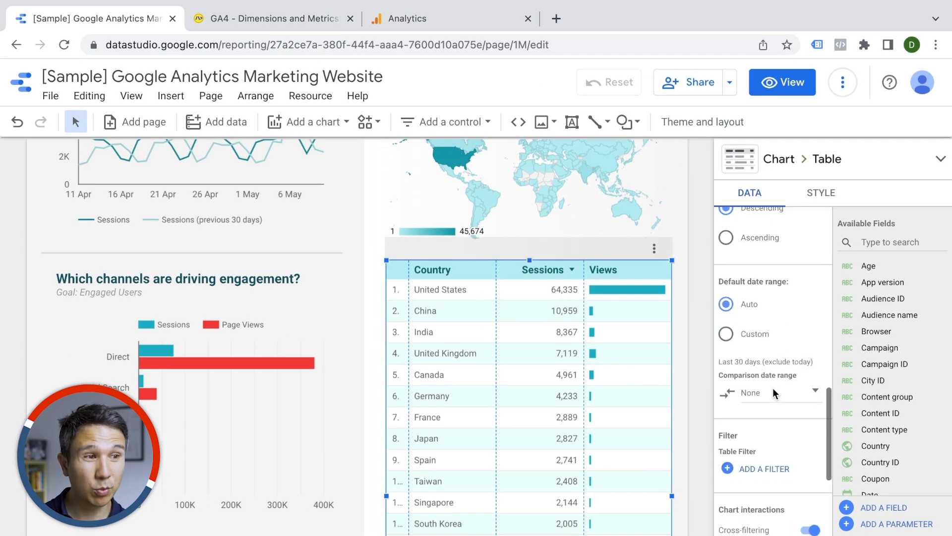
{"action": "scroll", "coordinate": [772, 388], "scroll_direction": "down", "scroll_amount": 2}
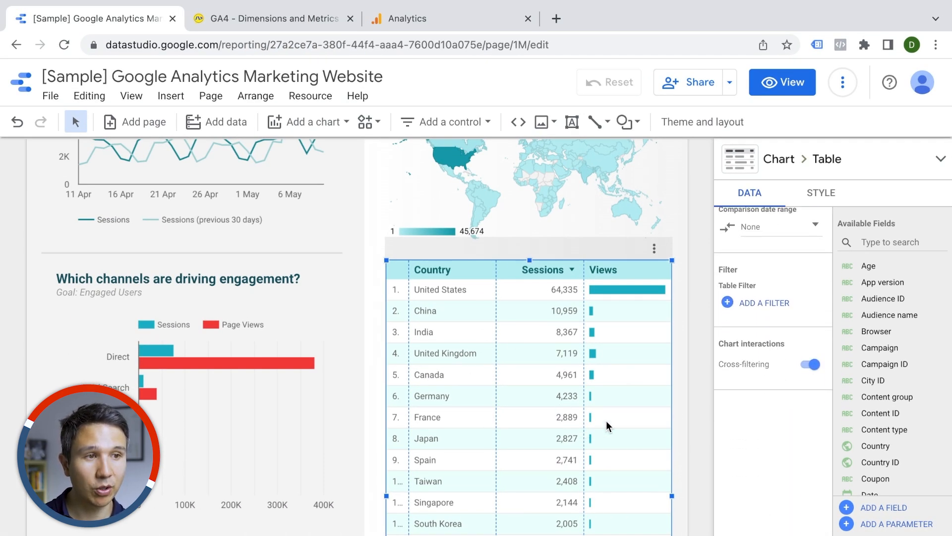
{"action": "scroll", "coordinate": [755, 409], "scroll_direction": "up", "scroll_amount": 12}
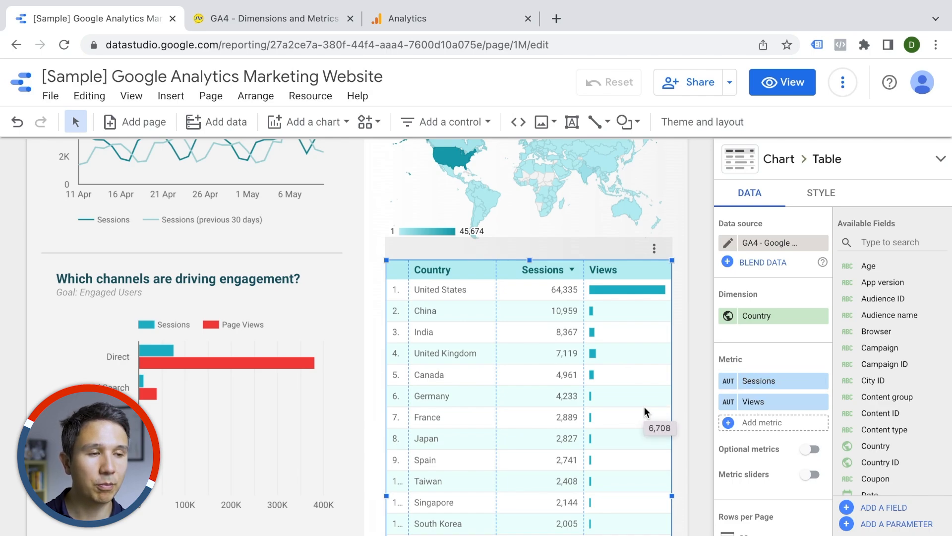
{"action": "left_click", "coordinate": [768, 401]}
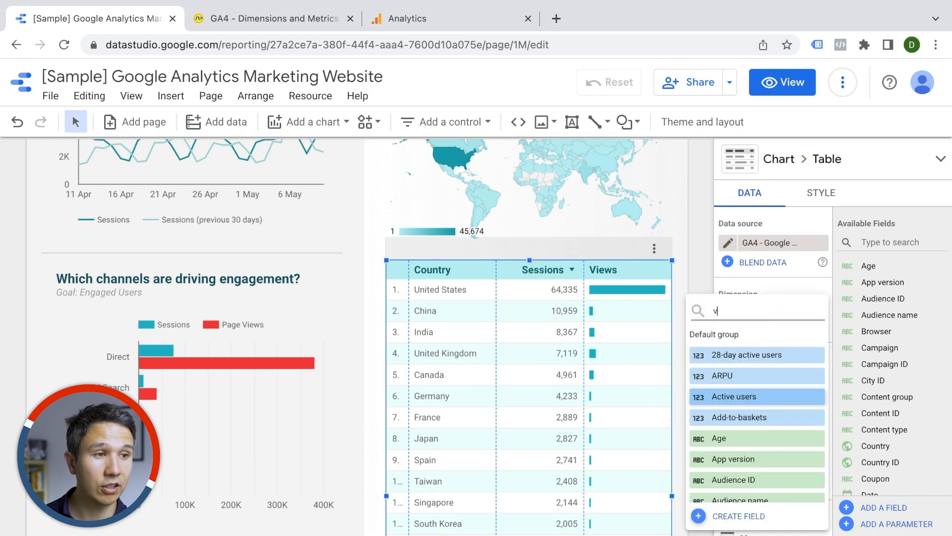
{"action": "type", "text": "v"}
{"action": "key", "text": "Escape"}
{"action": "scroll", "coordinate": [697, 381], "scroll_direction": "down", "scroll_amount": 4}
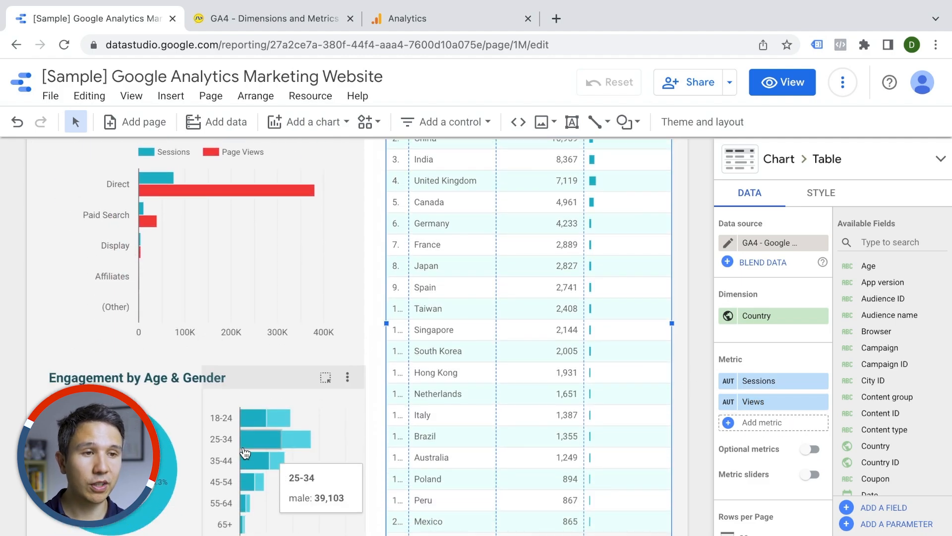
{"action": "scroll", "coordinate": [244, 449], "scroll_direction": "up", "scroll_amount": 5}
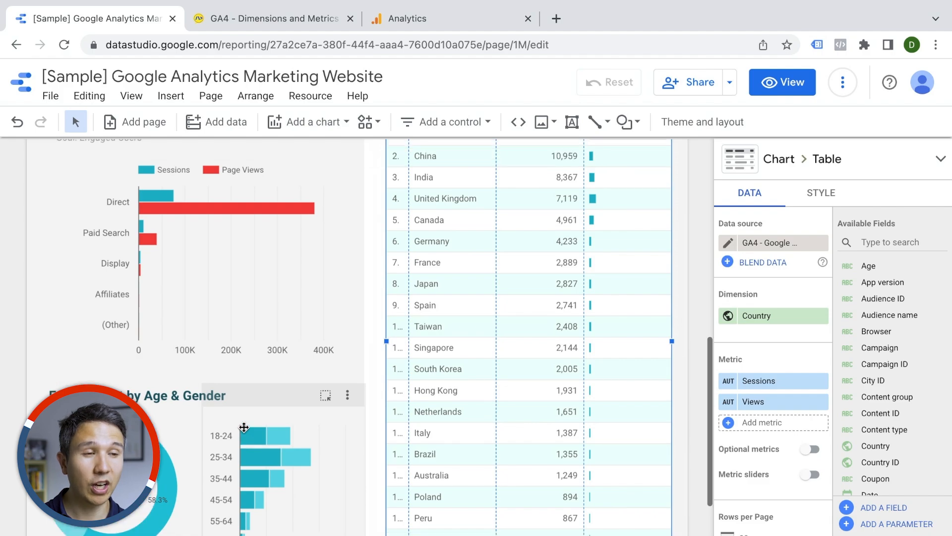
{"action": "scroll", "coordinate": [244, 427], "scroll_direction": "up", "scroll_amount": 4}
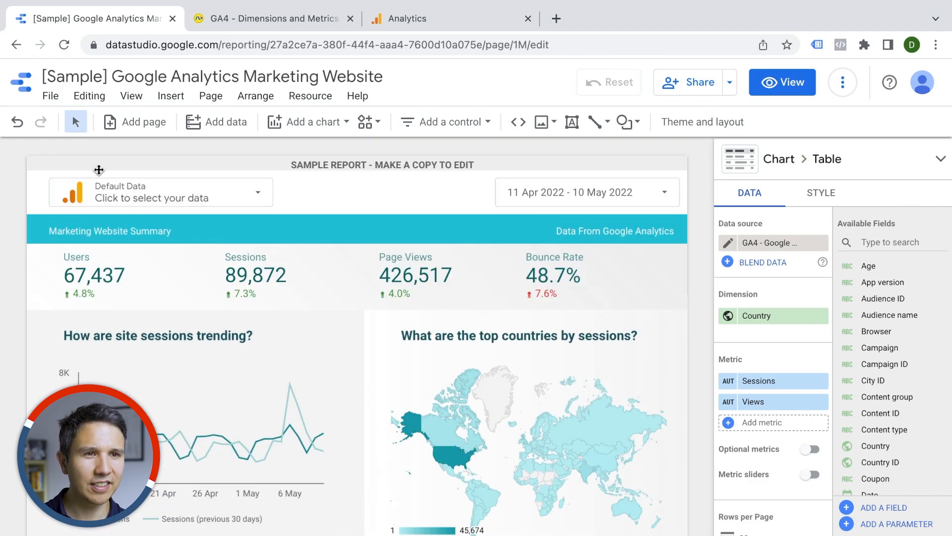
Step: Add a new report page and drag the Event name field onto it to create a table, then reposition it
{"action": "left_click", "coordinate": [130, 124]}
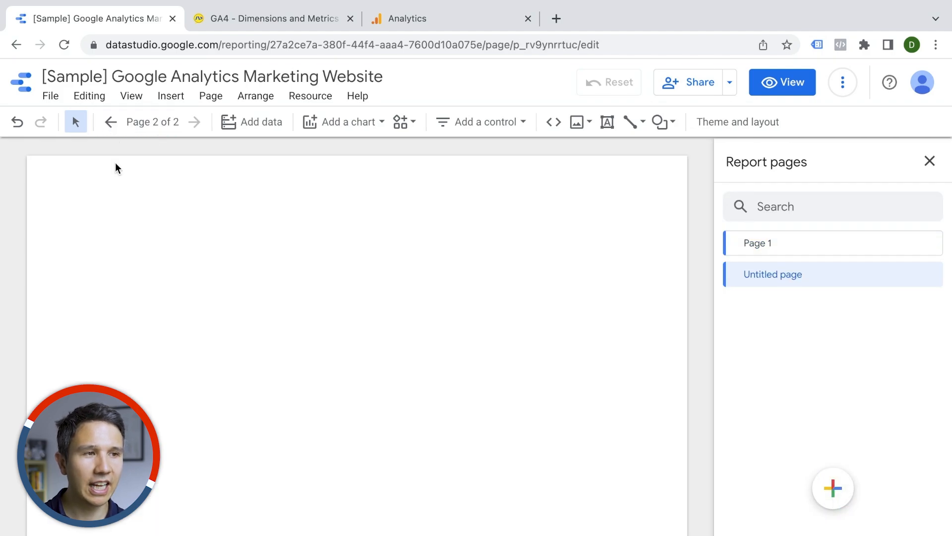
{"action": "left_click", "coordinate": [224, 277]}
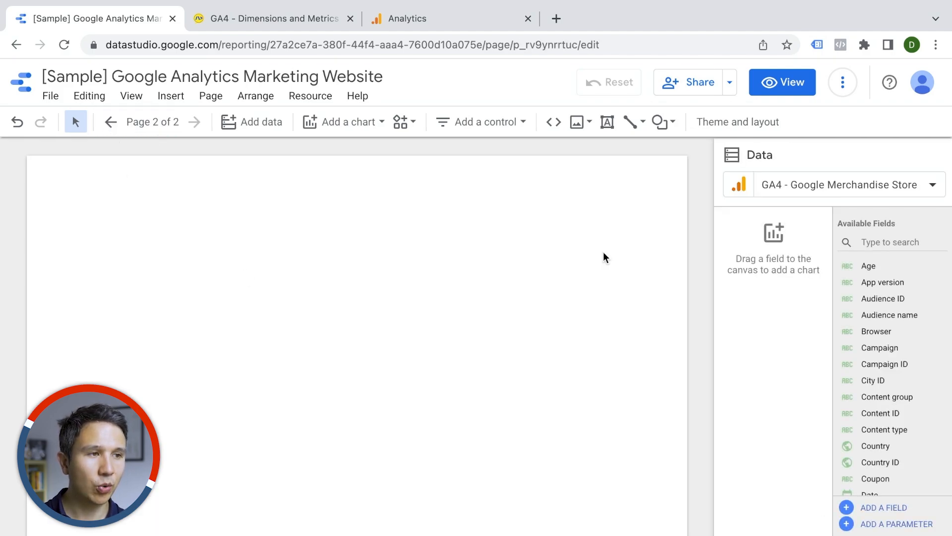
{"action": "left_click", "coordinate": [916, 241]}
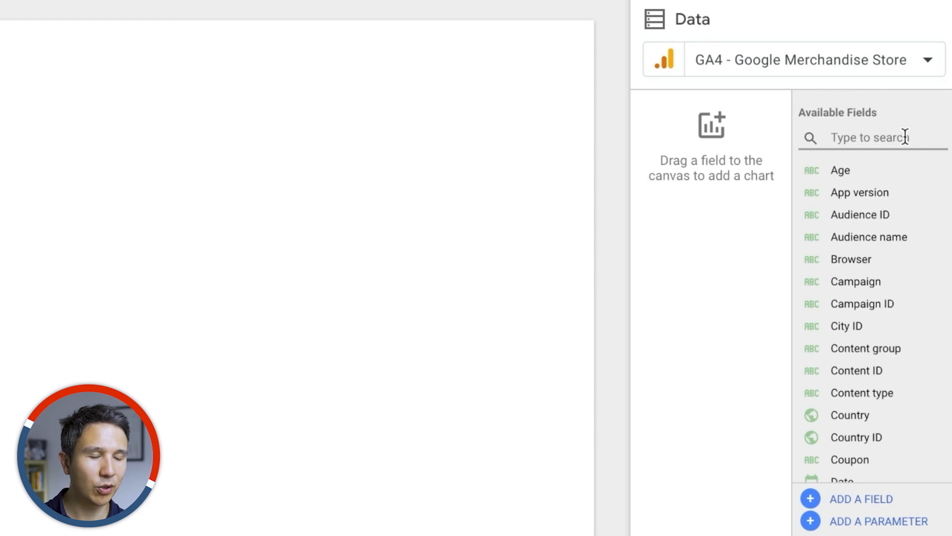
{"action": "type", "text": "landin"}
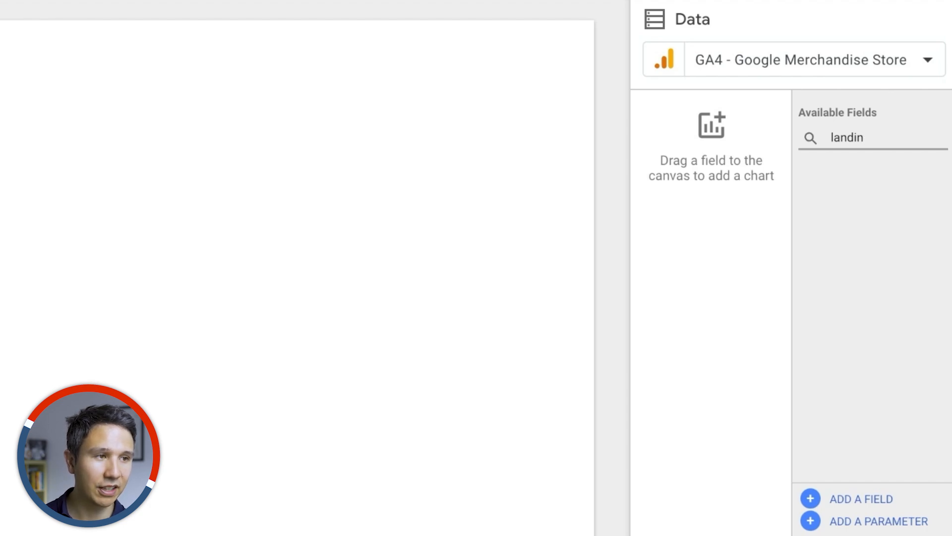
{"action": "key", "text": "BackSpace"}
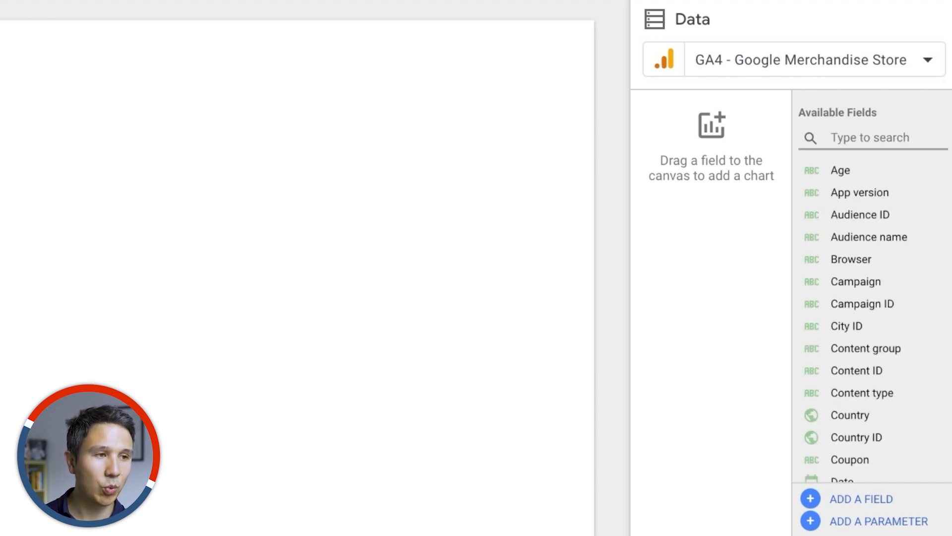
{"action": "type", "text": "eve"}
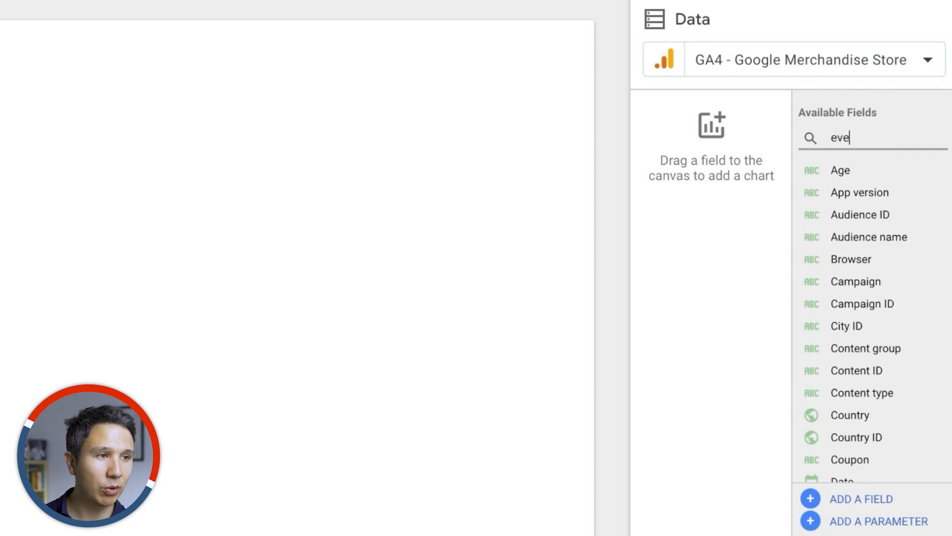
{"action": "type", "text": "nt name"}
{"action": "left_click_drag", "start_coordinate": [822, 174], "coordinate": [314, 324]}
{"action": "left_click_drag", "start_coordinate": [412, 396], "coordinate": [249, 300]}
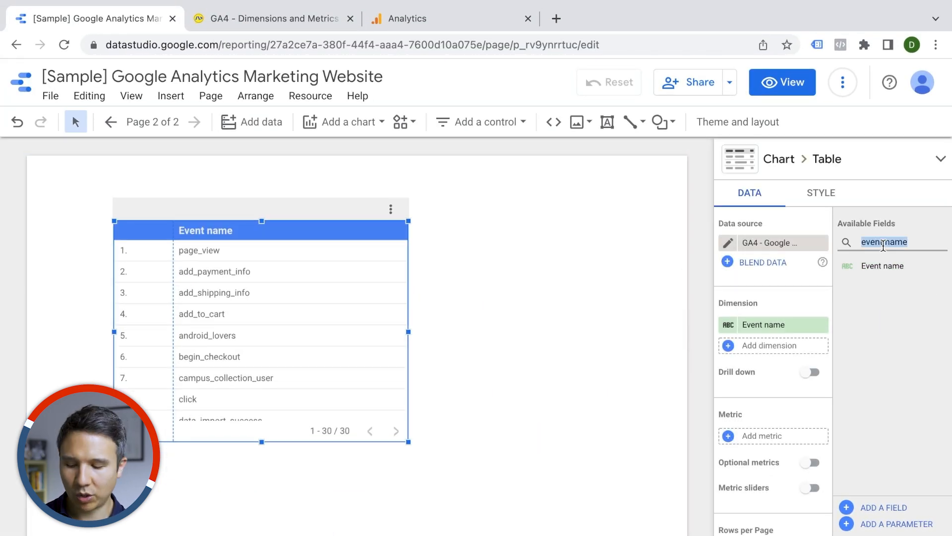
Step: Add the Event count field as the new table's metric
{"action": "key", "text": "BackSpace"}
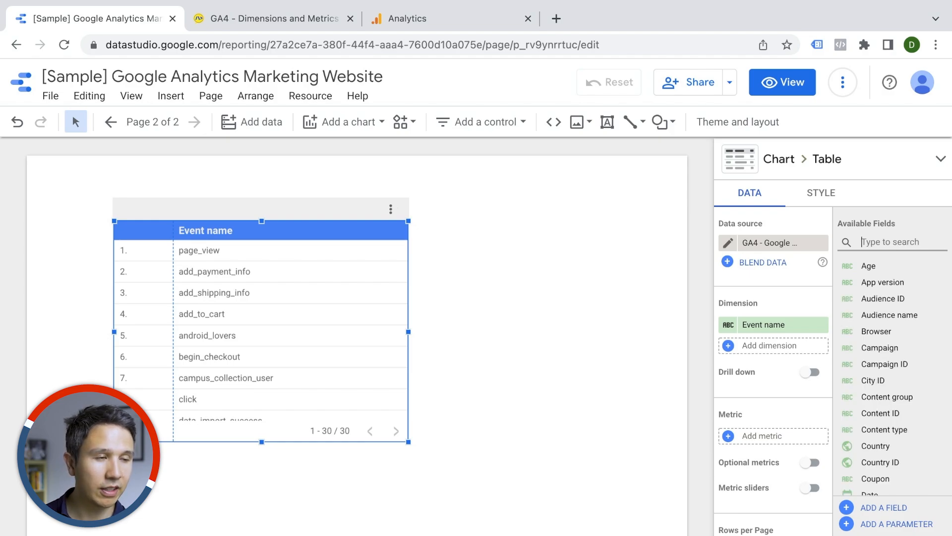
{"action": "type", "text": "event count"}
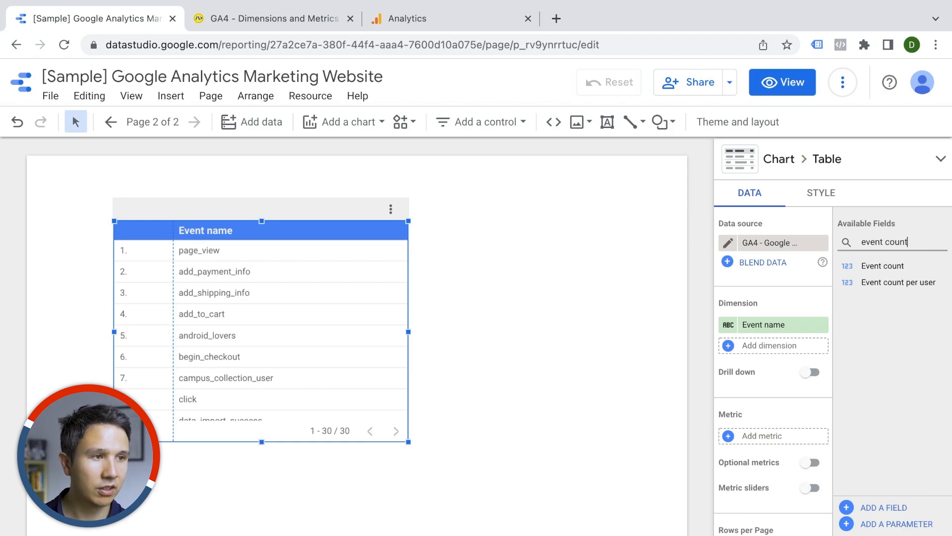
{"action": "left_click_drag", "start_coordinate": [888, 266], "coordinate": [768, 440]}
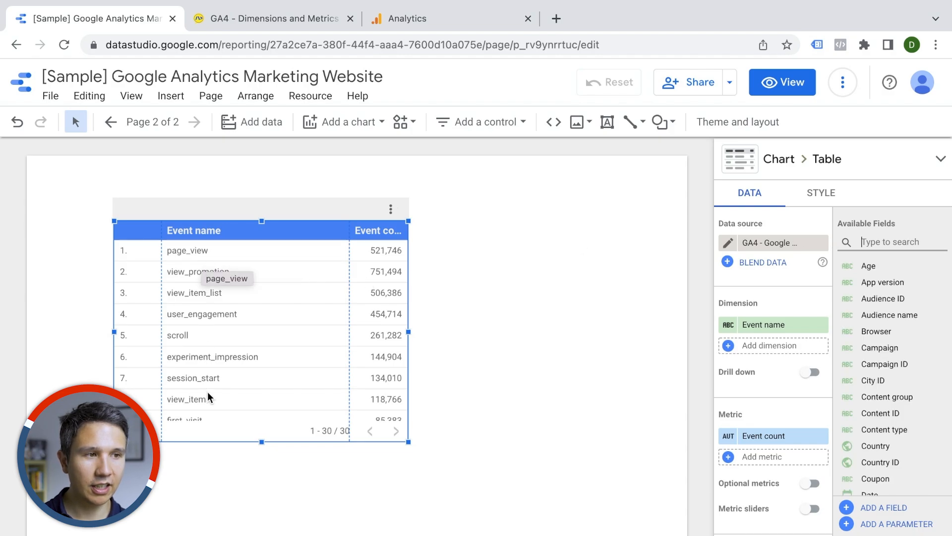
Step: Create and save a table filter named "session start" that includes Event name equal to session_start
{"action": "scroll", "coordinate": [785, 376], "scroll_direction": "down", "scroll_amount": 10}
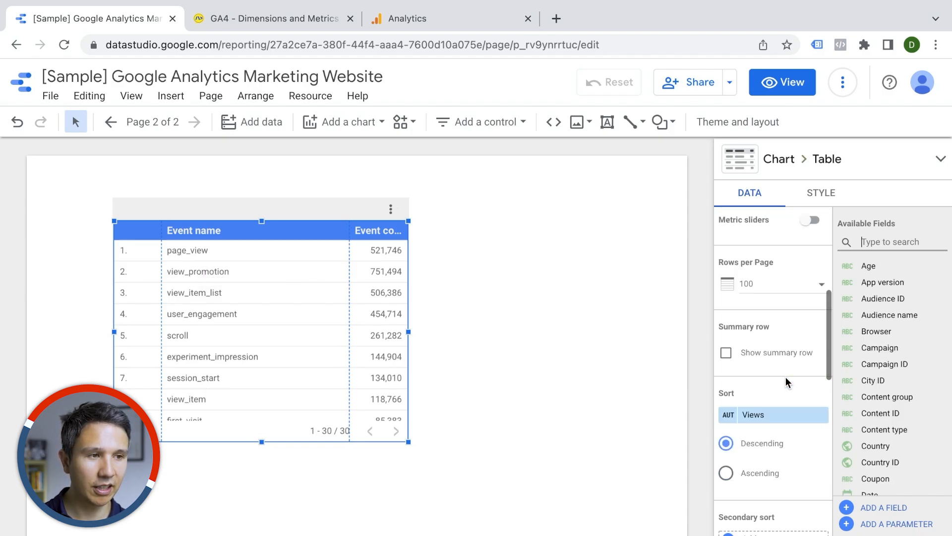
{"action": "scroll", "coordinate": [788, 384], "scroll_direction": "down", "scroll_amount": 2}
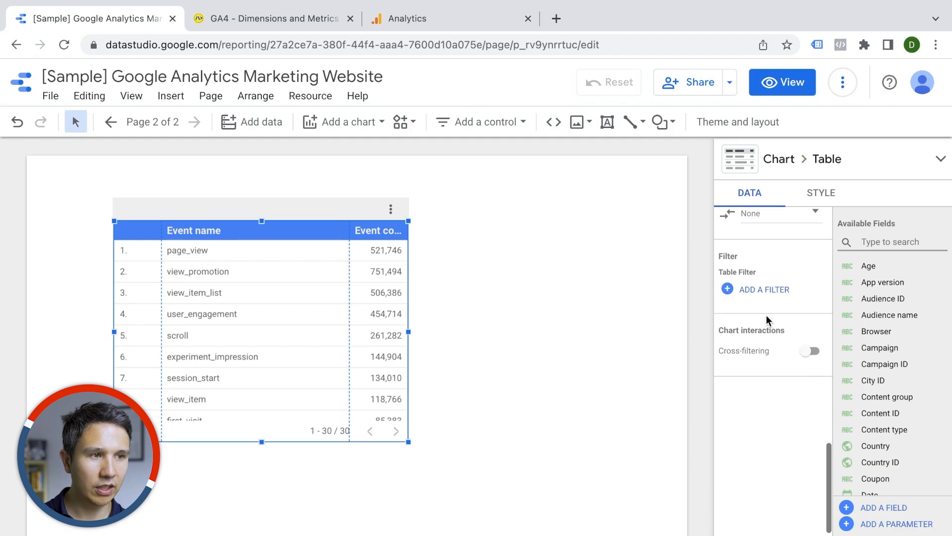
{"action": "left_click", "coordinate": [760, 291]}
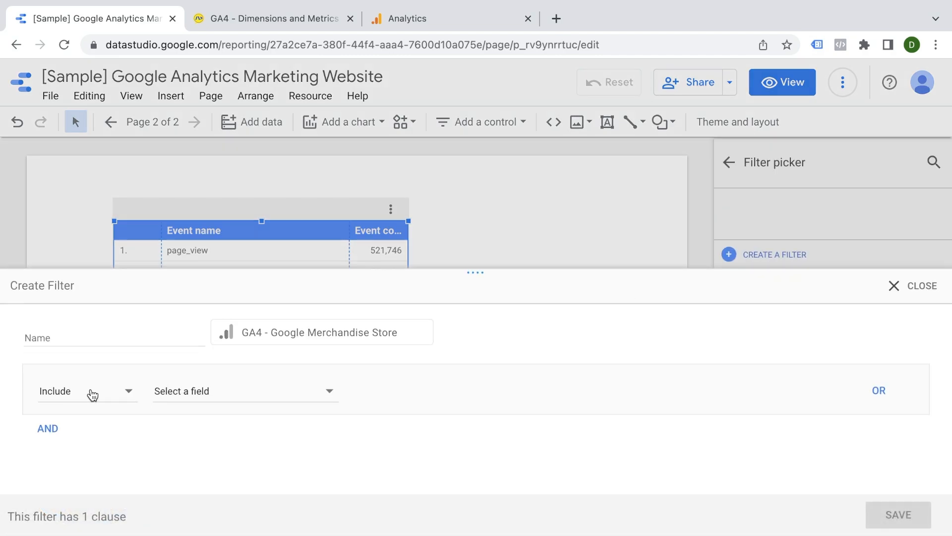
{"action": "left_click", "coordinate": [55, 336]}
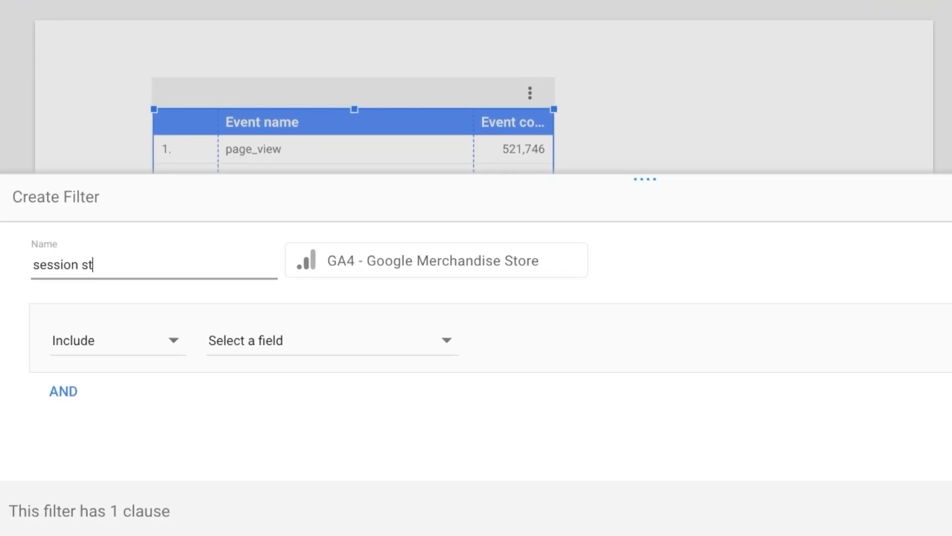
{"action": "left_click", "coordinate": [268, 342]}
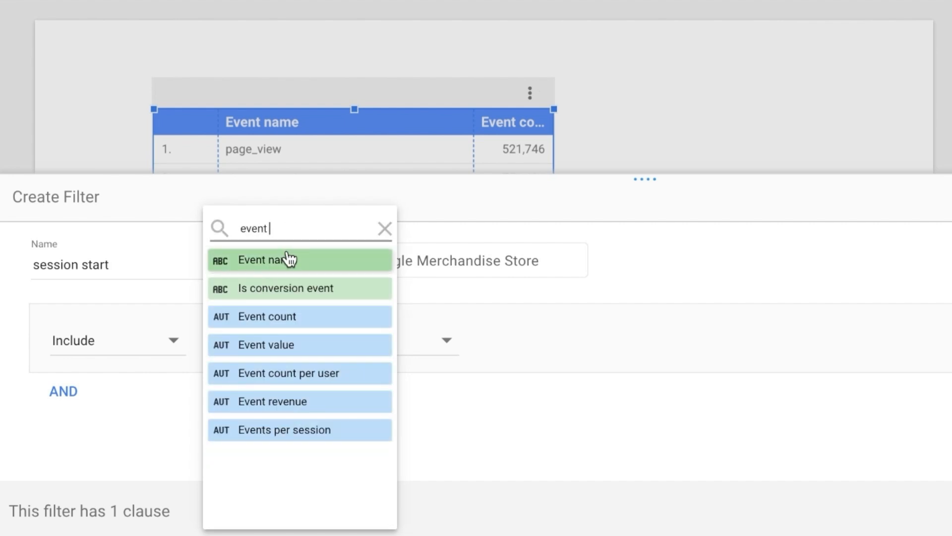
{"action": "left_click", "coordinate": [286, 258]}
{"action": "left_click", "coordinate": [538, 338]}
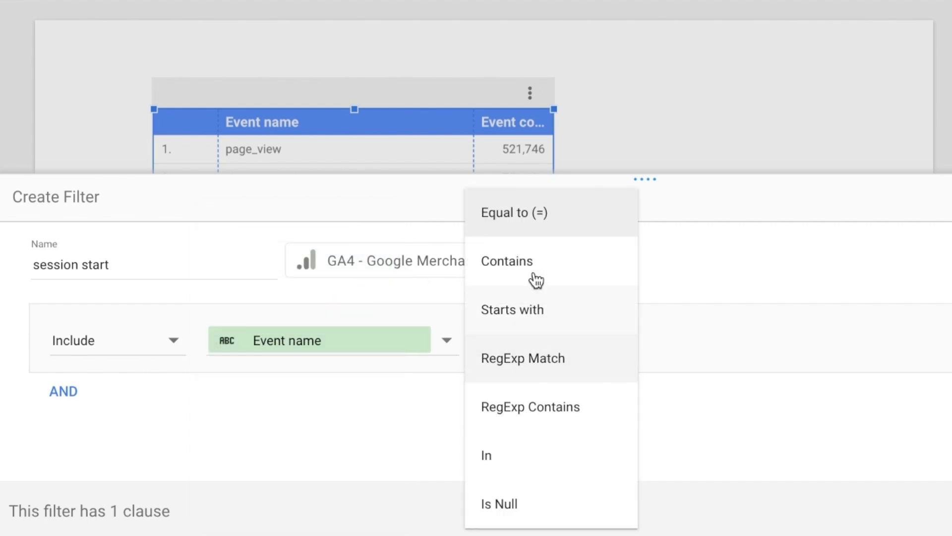
{"action": "left_click", "coordinate": [527, 221]}
{"action": "type", "text": "session_"}
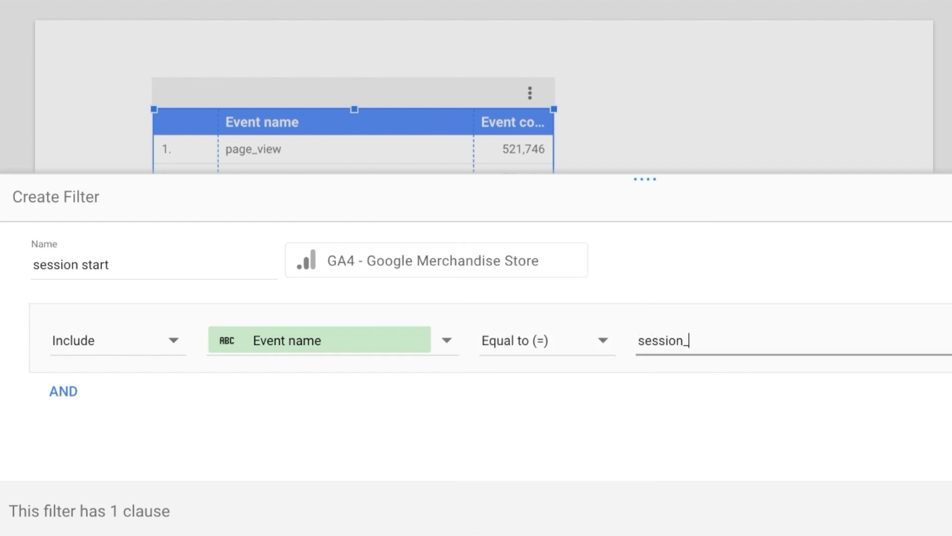
{"action": "type", "text": "start"}
{"action": "left_click", "coordinate": [898, 511]}
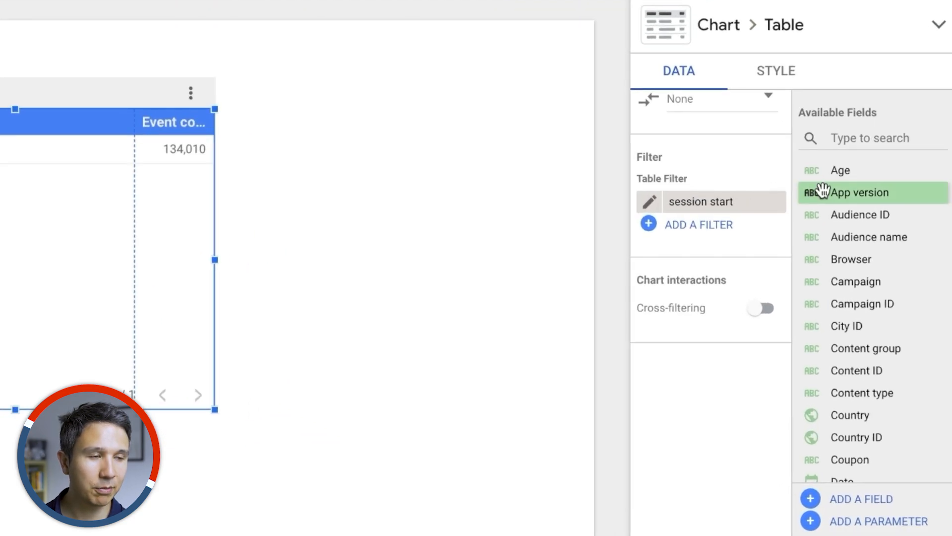
Step: Replace the table's dimension with the Page path field, found by searching the available fields for "page"
{"action": "left_click", "coordinate": [846, 139]}
{"action": "type", "text": "page"}
{"action": "scroll", "coordinate": [711, 234], "scroll_direction": "up", "scroll_amount": 10}
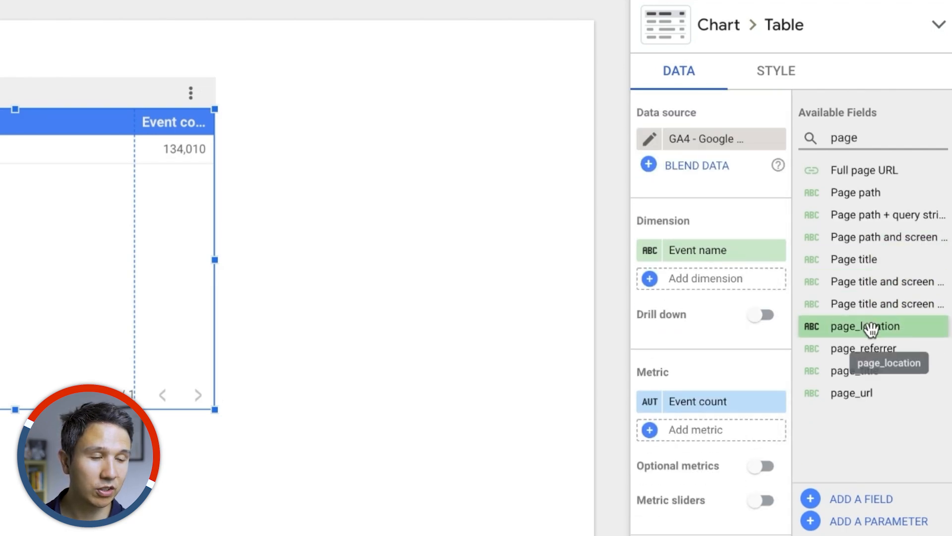
{"action": "left_click_drag", "start_coordinate": [858, 192], "coordinate": [709, 250]}
{"action": "left_click", "coordinate": [776, 280]}
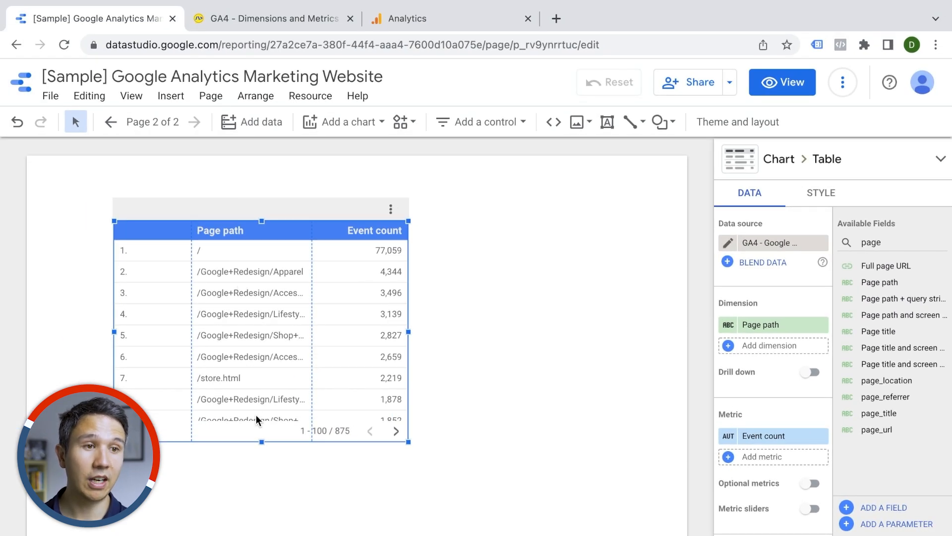
Step: Widen the Page path column and stretch the table wider, then move the table lower on the page
{"action": "left_click_drag", "start_coordinate": [313, 357], "coordinate": [346, 356]}
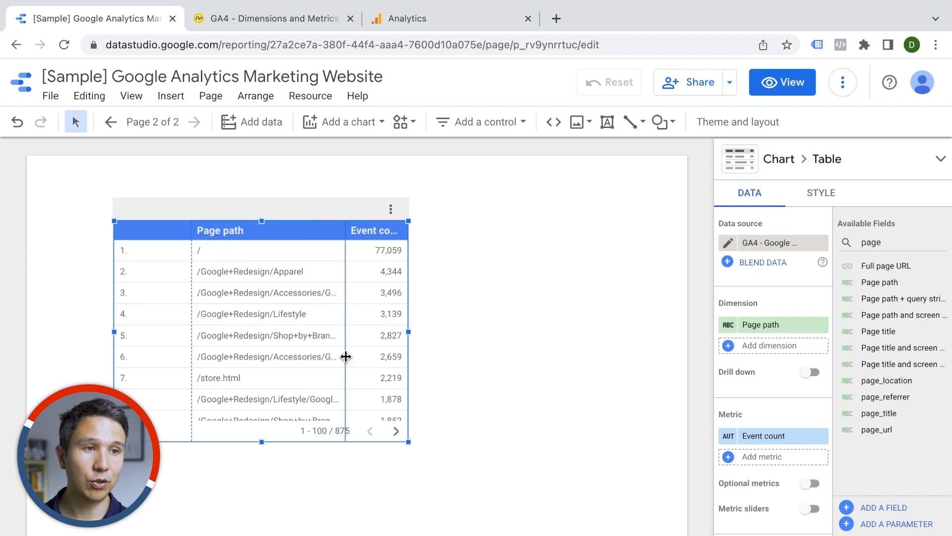
{"action": "left_click_drag", "start_coordinate": [410, 333], "coordinate": [529, 332]}
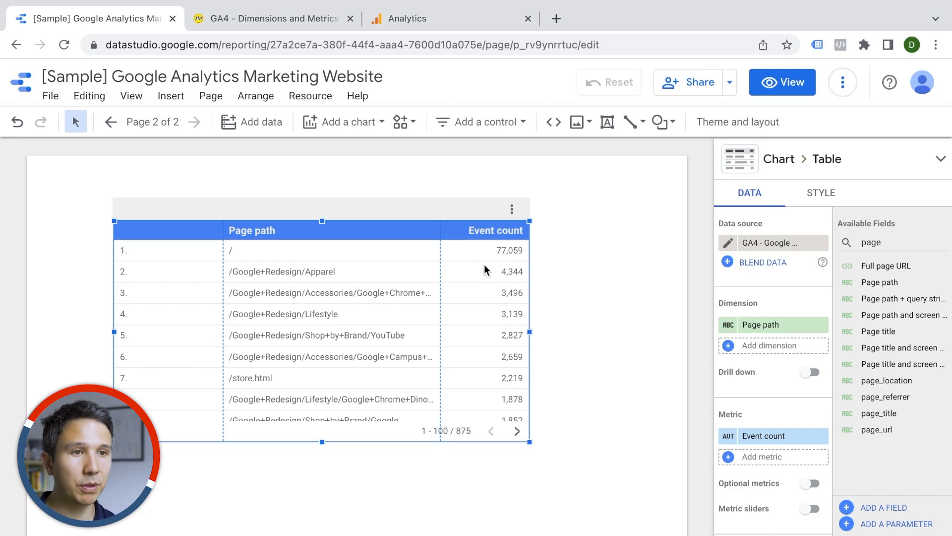
{"action": "left_click_drag", "start_coordinate": [357, 318], "coordinate": [312, 366]}
{"action": "left_click", "coordinate": [323, 171]}
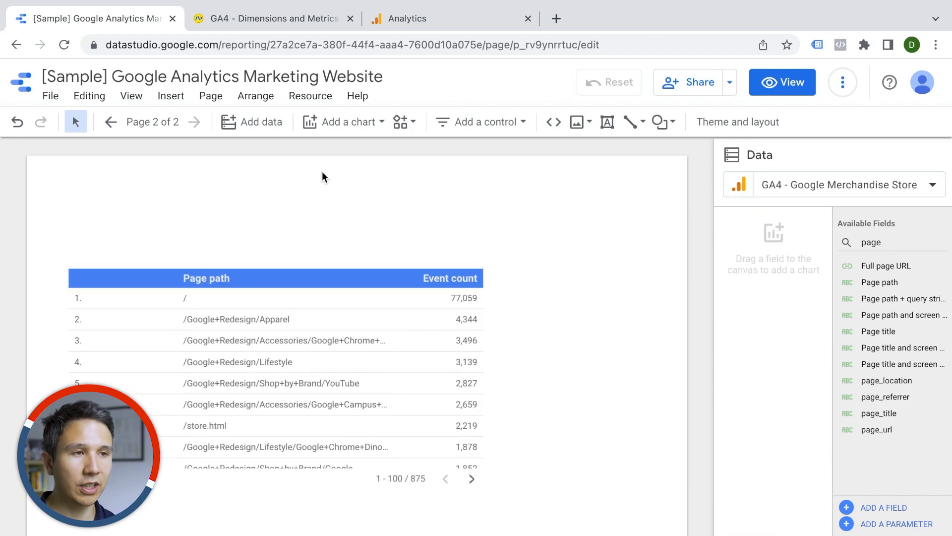
Step: Add a text box above the table reading "Landing Page Report"
{"action": "left_click", "coordinate": [607, 122]}
{"action": "left_click_drag", "start_coordinate": [77, 231], "coordinate": [371, 268]}
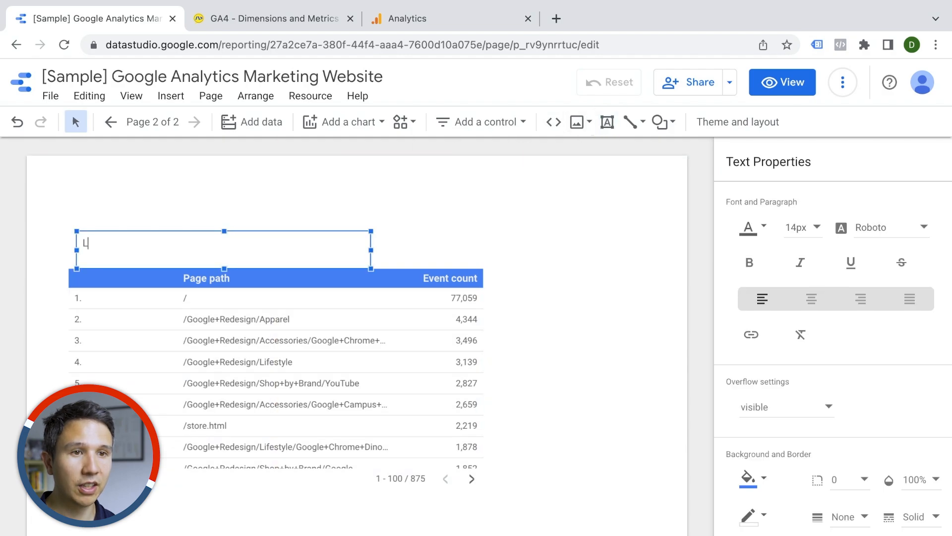
{"action": "type", "text": "Landing Page Report"}
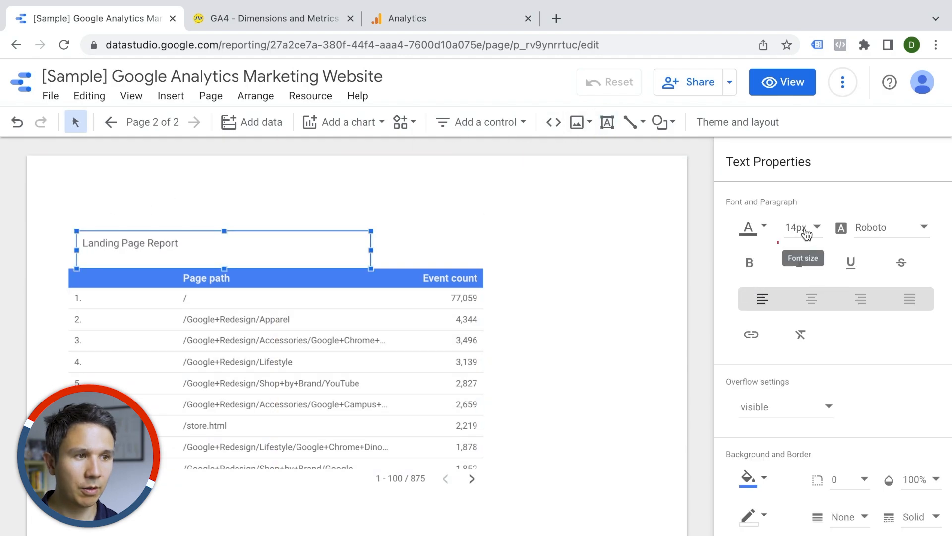
Step: Set the title text's font size to 32px and move the title into place just above the table
{"action": "left_click", "coordinate": [804, 227]}
{"action": "left_click", "coordinate": [802, 334]}
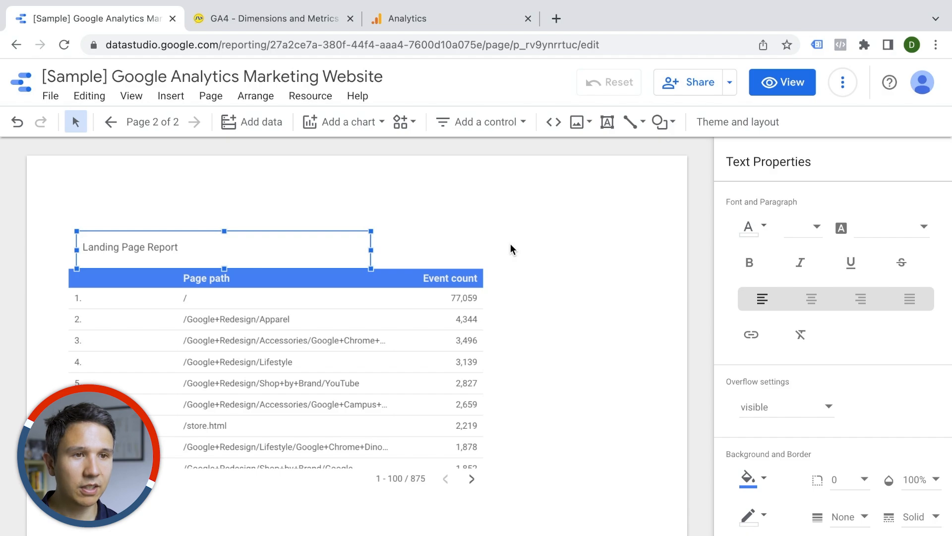
{"action": "triple_click", "coordinate": [209, 239]}
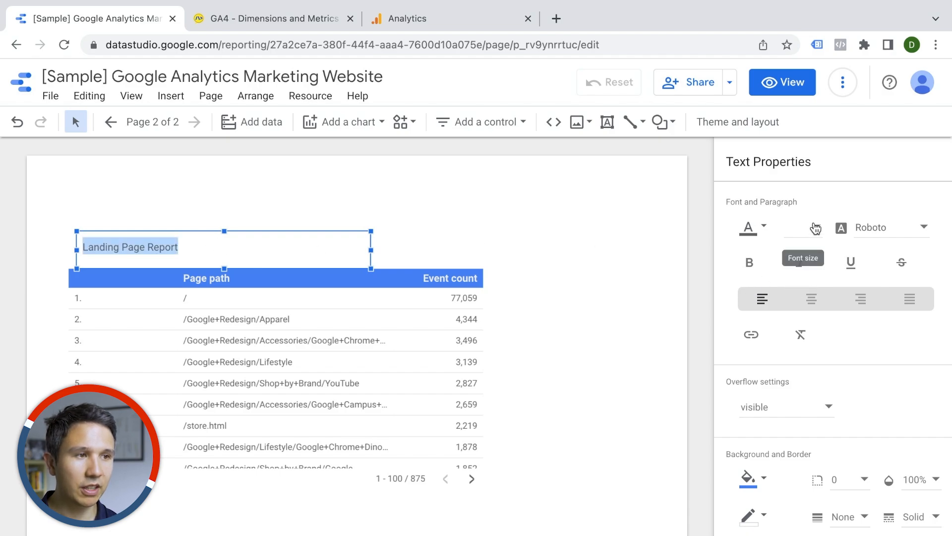
{"action": "left_click", "coordinate": [809, 228]}
{"action": "left_click", "coordinate": [796, 406]}
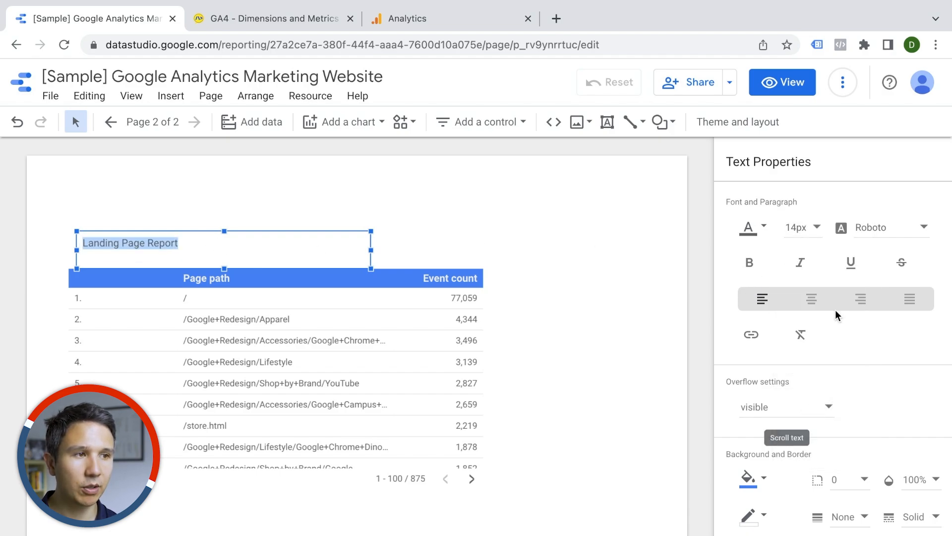
{"action": "left_click", "coordinate": [816, 227]}
{"action": "scroll", "coordinate": [796, 315], "scroll_direction": "down", "scroll_amount": 4}
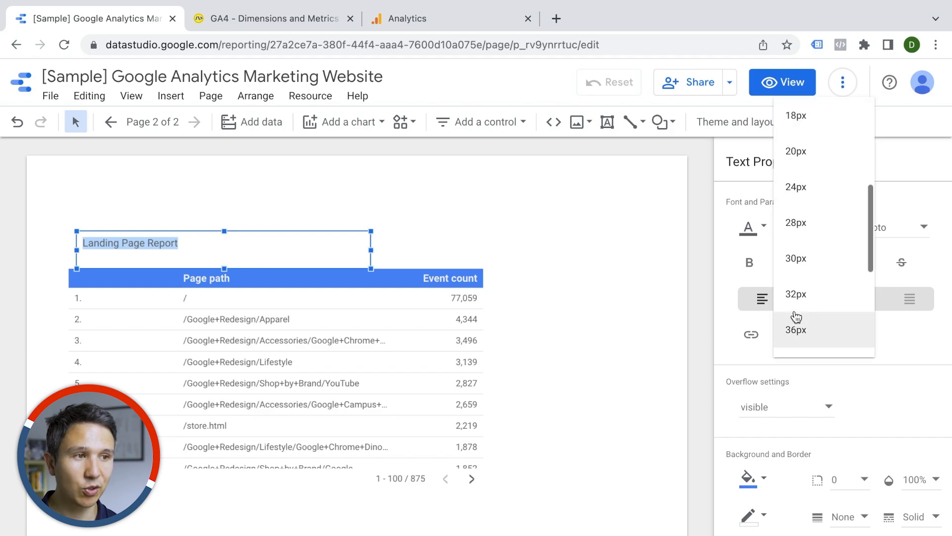
{"action": "left_click", "coordinate": [797, 294]}
{"action": "left_click", "coordinate": [588, 257]}
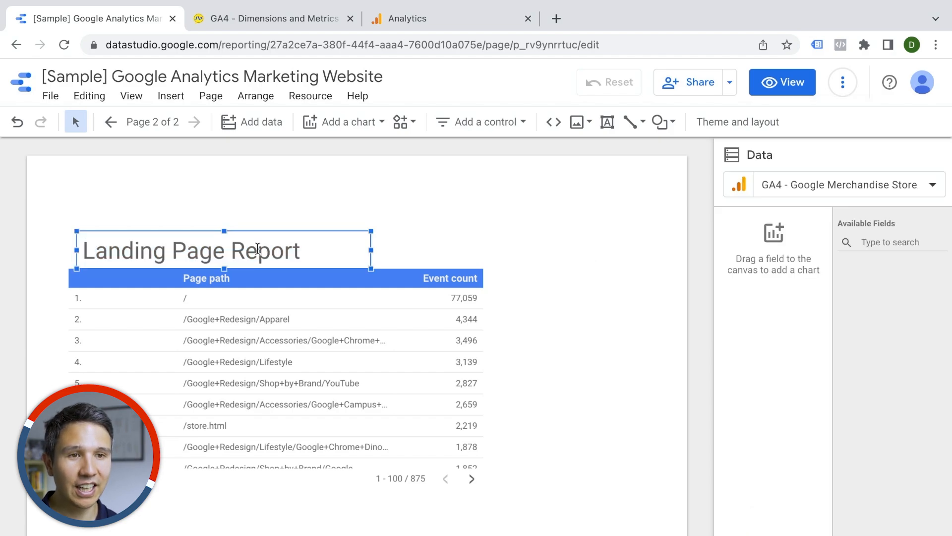
{"action": "left_click_drag", "start_coordinate": [252, 244], "coordinate": [227, 221]}
{"action": "left_click", "coordinate": [587, 325]}
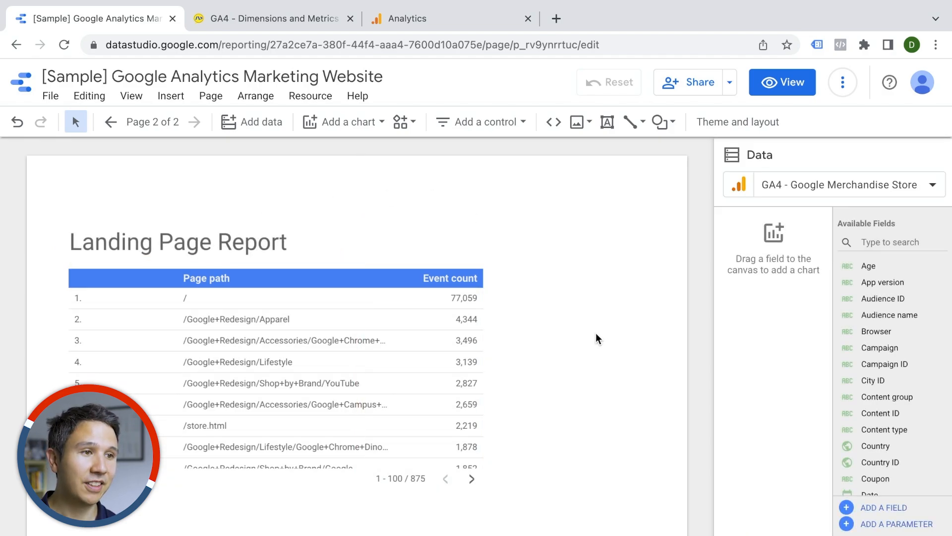